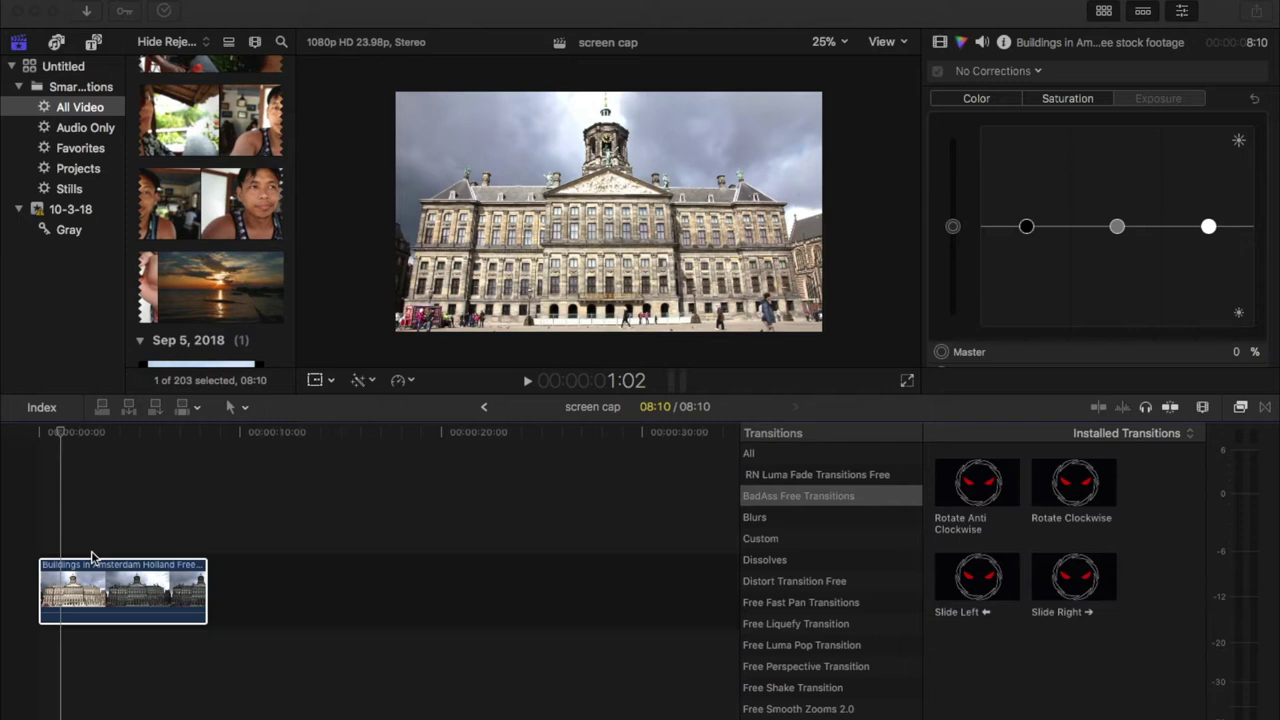
Paste a copy of the Amsterdam building clip and stack it directly above the original at 0:00.
{"action": "left_click", "coordinate": [126, 613]}
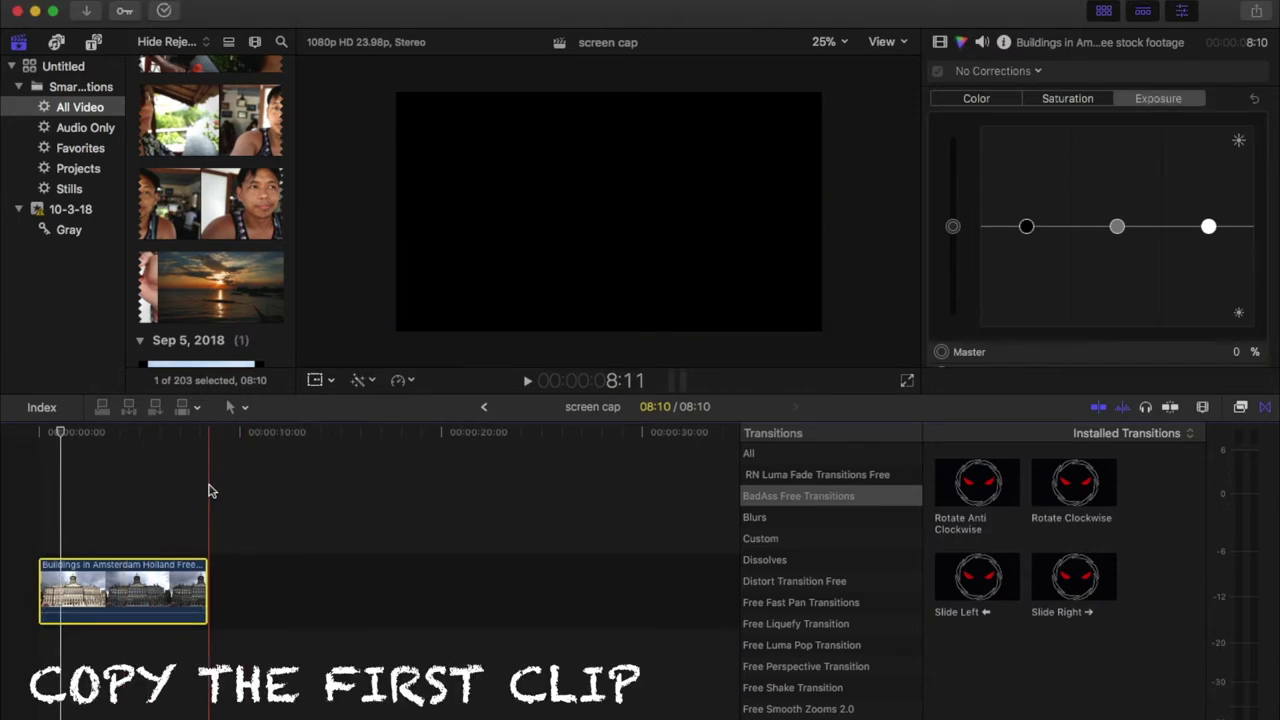
{"action": "left_click", "coordinate": [210, 490]}
{"action": "key", "text": "super+v"}
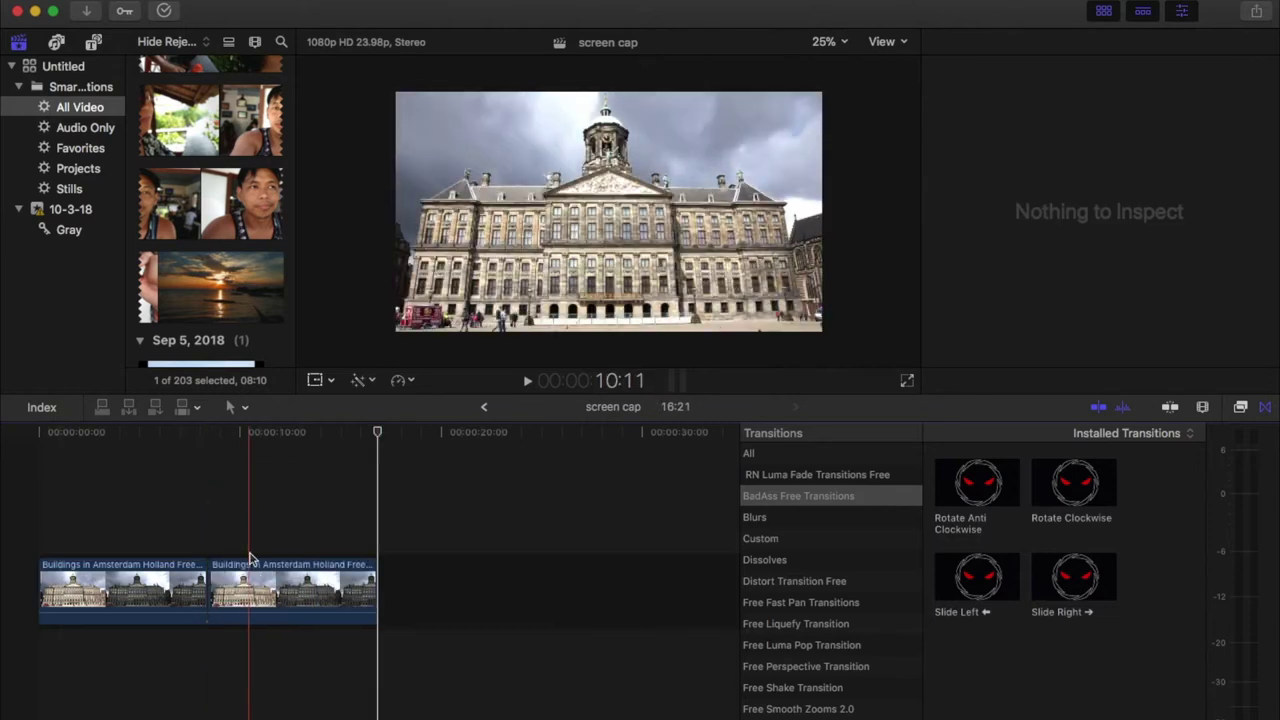
{"action": "left_click_drag", "start_coordinate": [268, 590], "coordinate": [67, 507]}
{"action": "left_click_drag", "start_coordinate": [38, 456], "coordinate": [38, 456]}
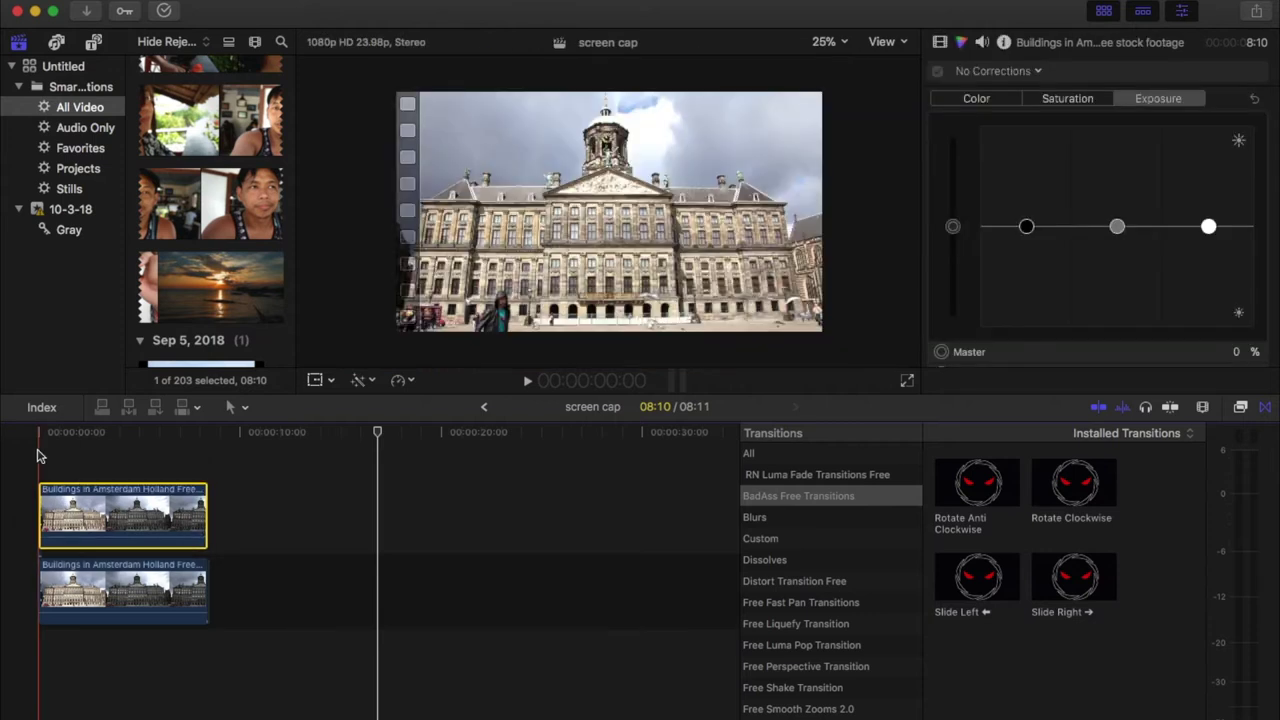
{"action": "left_click", "coordinate": [1240, 407]}
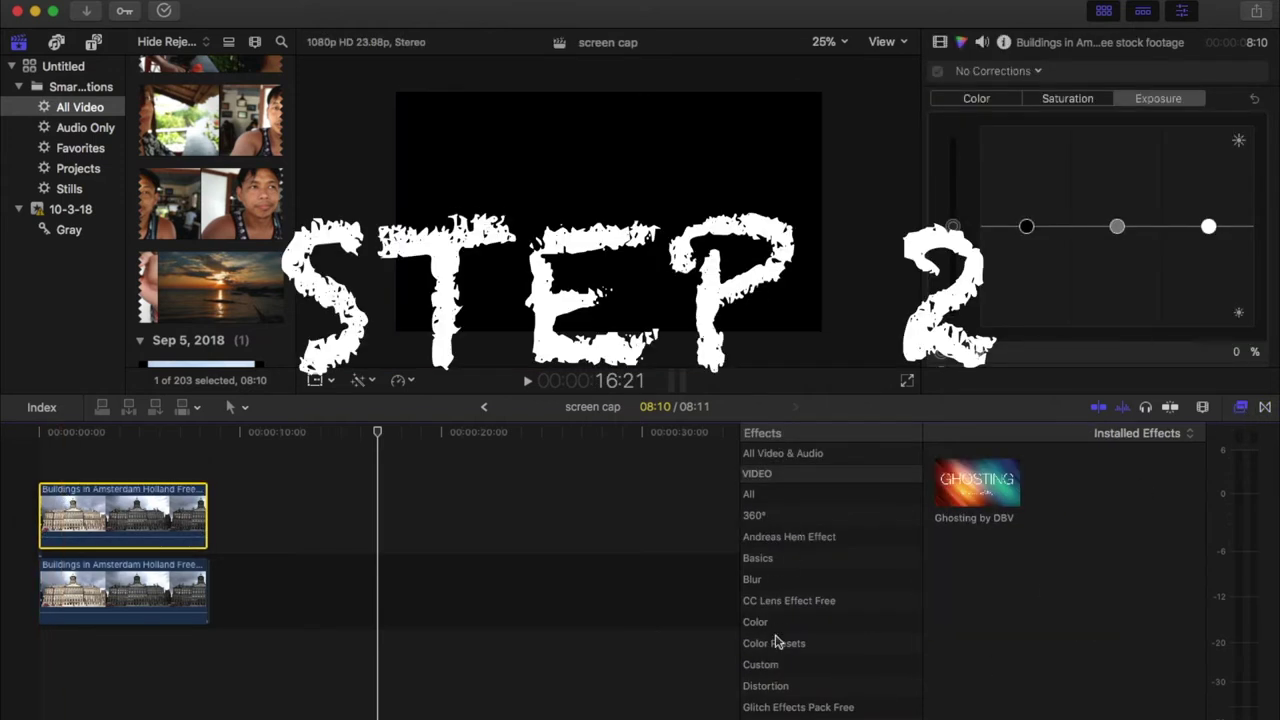
Apply Draw Mask from the Masks category to the upper building clip, with the playhead near its start.
{"action": "scroll", "coordinate": [777, 641], "scroll_direction": "down", "scroll_amount": 8}
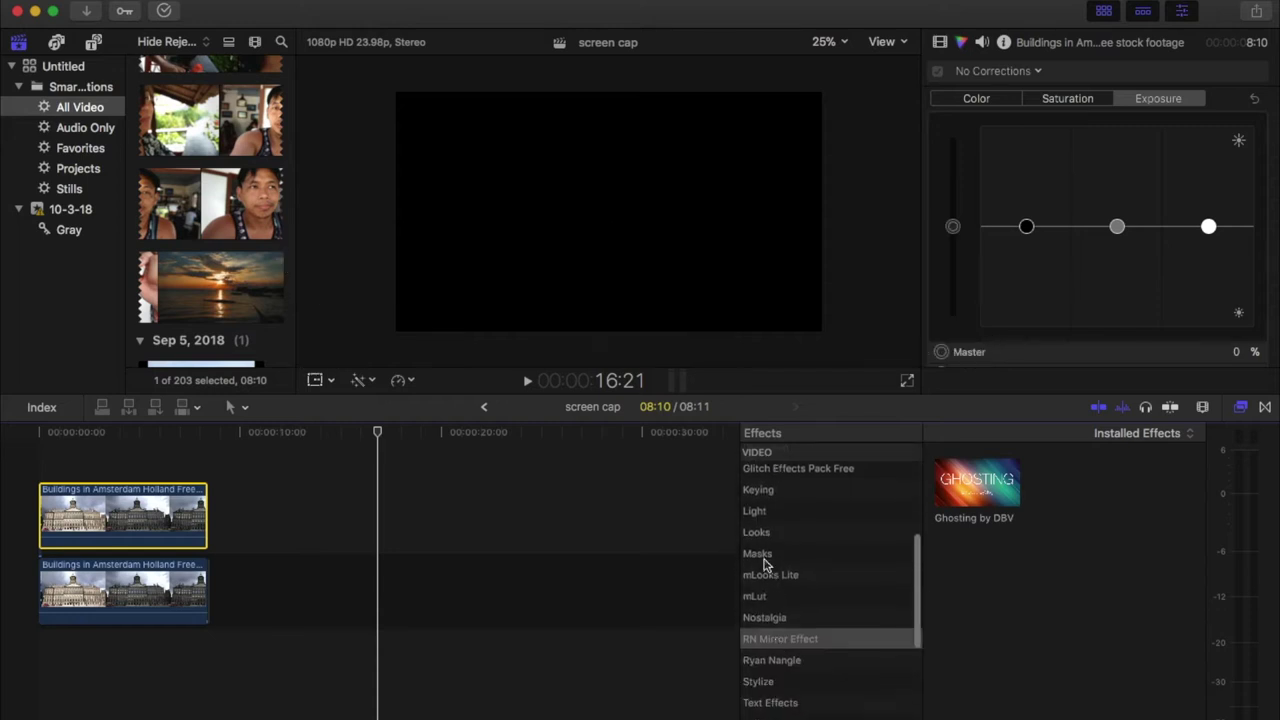
{"action": "left_click", "coordinate": [757, 554]}
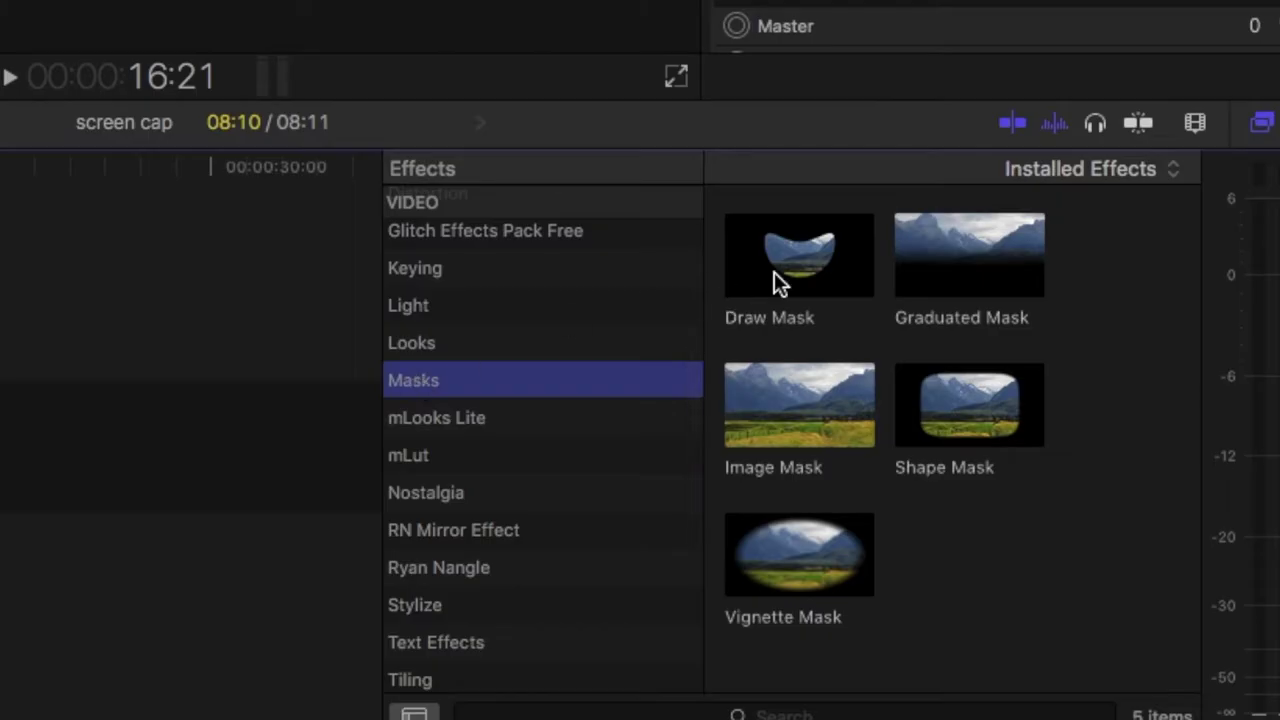
{"action": "mouse_move", "coordinate": [964, 498]}
{"action": "left_mouse_down"}
{"action": "mouse_move", "coordinate": [352, 545]}
{"action": "mouse_move", "coordinate": [130, 505]}
{"action": "mouse_move", "coordinate": [96, 528]}
{"action": "left_mouse_up"}
{"action": "left_click", "coordinate": [96, 528]}
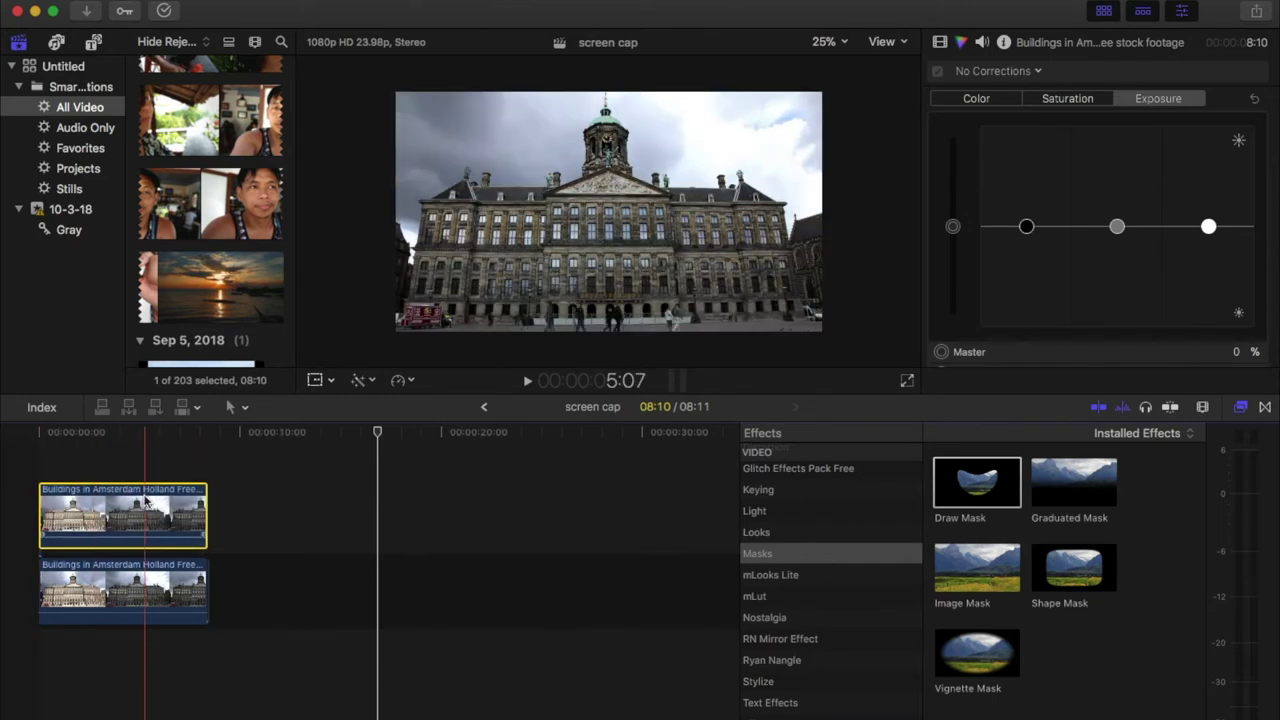
{"action": "left_click", "coordinate": [77, 447]}
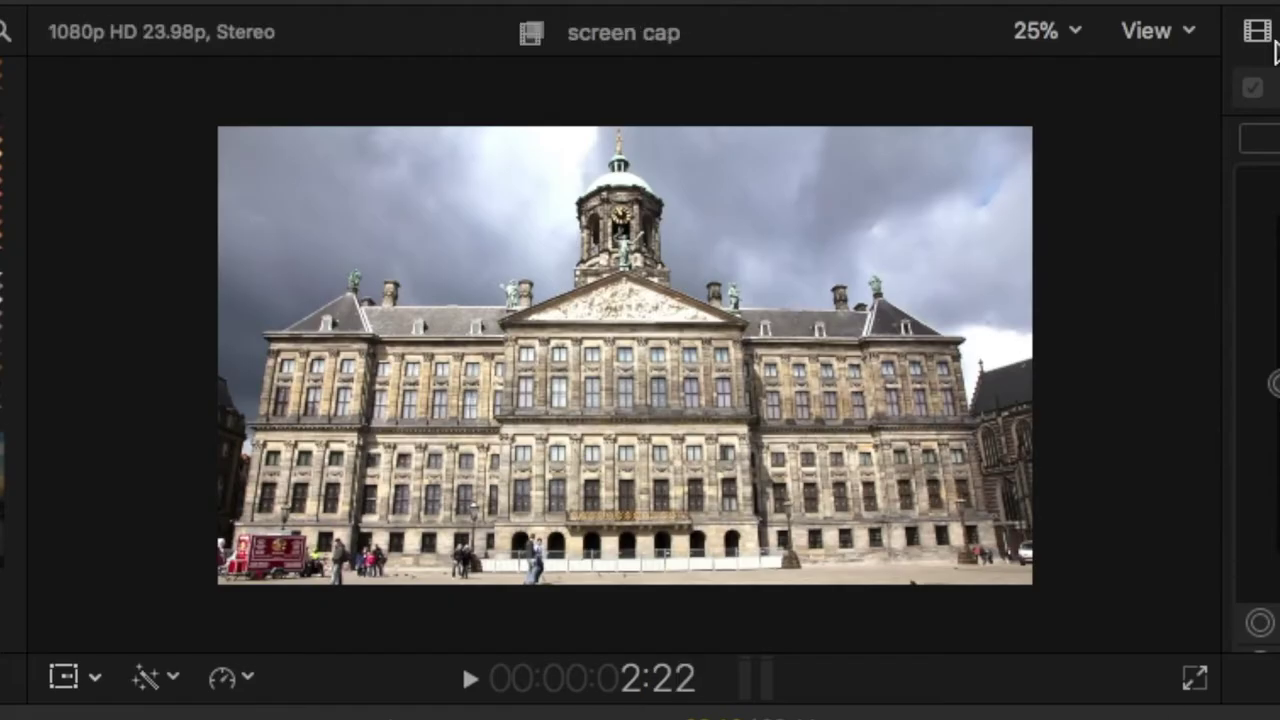
{"action": "left_click", "coordinate": [1258, 33]}
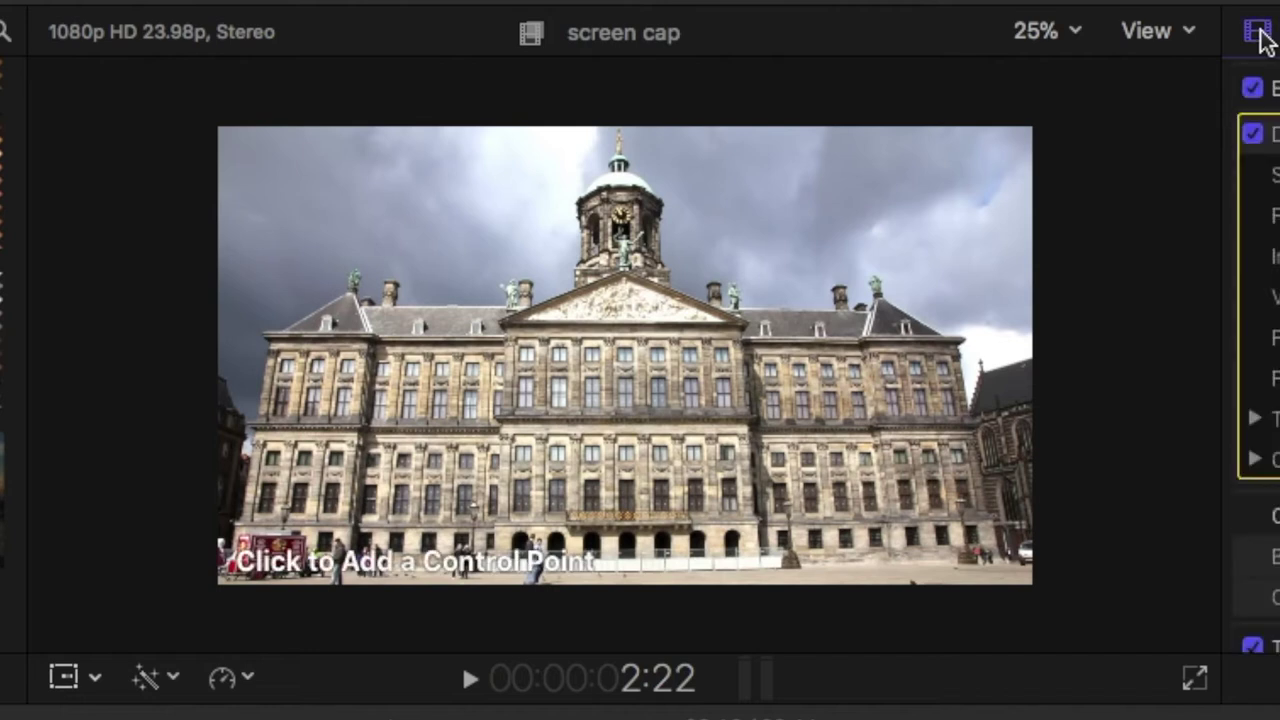
Place mask points down the building's left edge, up the left wall and along the roof to the pediment.
{"action": "left_click", "coordinate": [220, 387]}
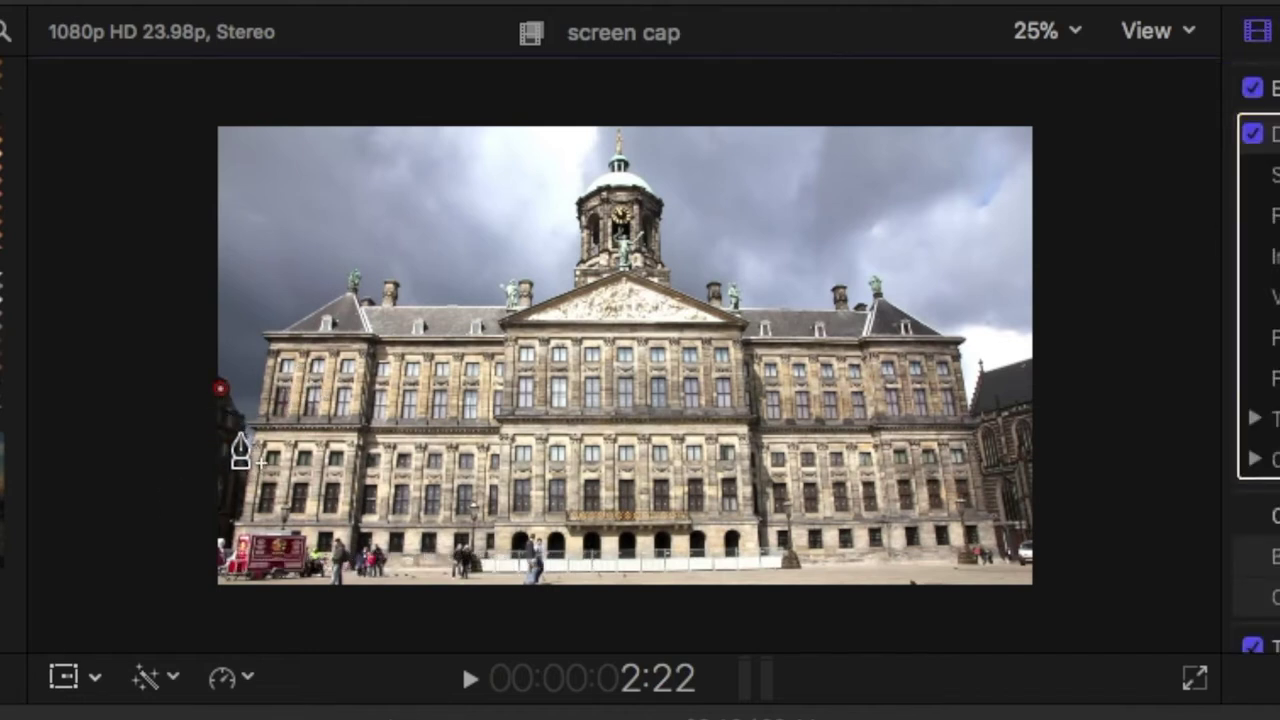
{"action": "left_click", "coordinate": [239, 433]}
{"action": "left_click", "coordinate": [233, 463]}
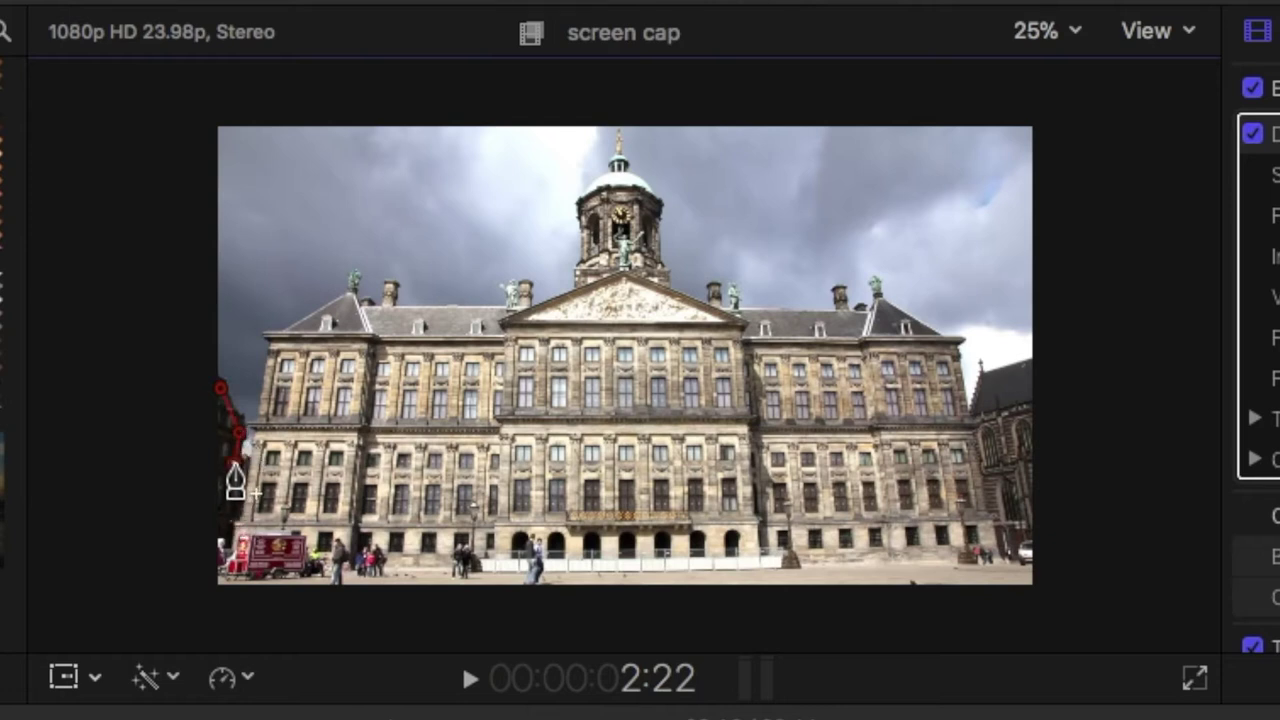
{"action": "left_click", "coordinate": [244, 466]}
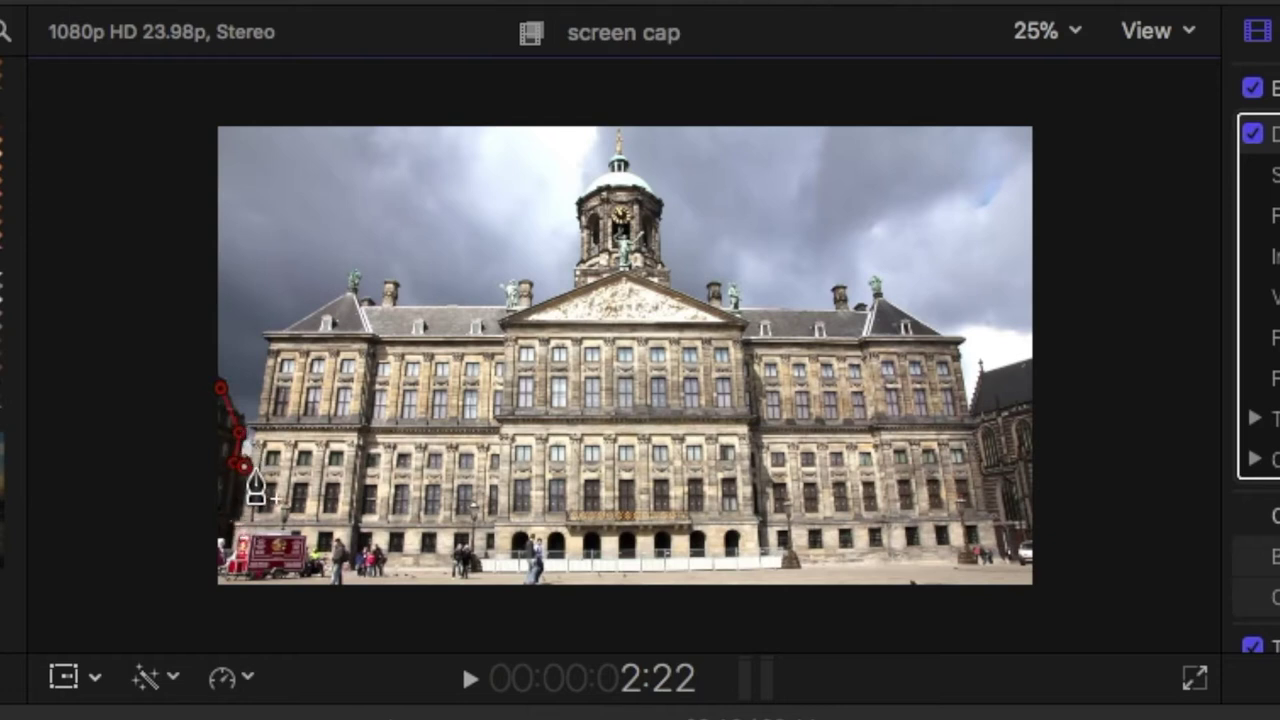
{"action": "left_click", "coordinate": [256, 468]}
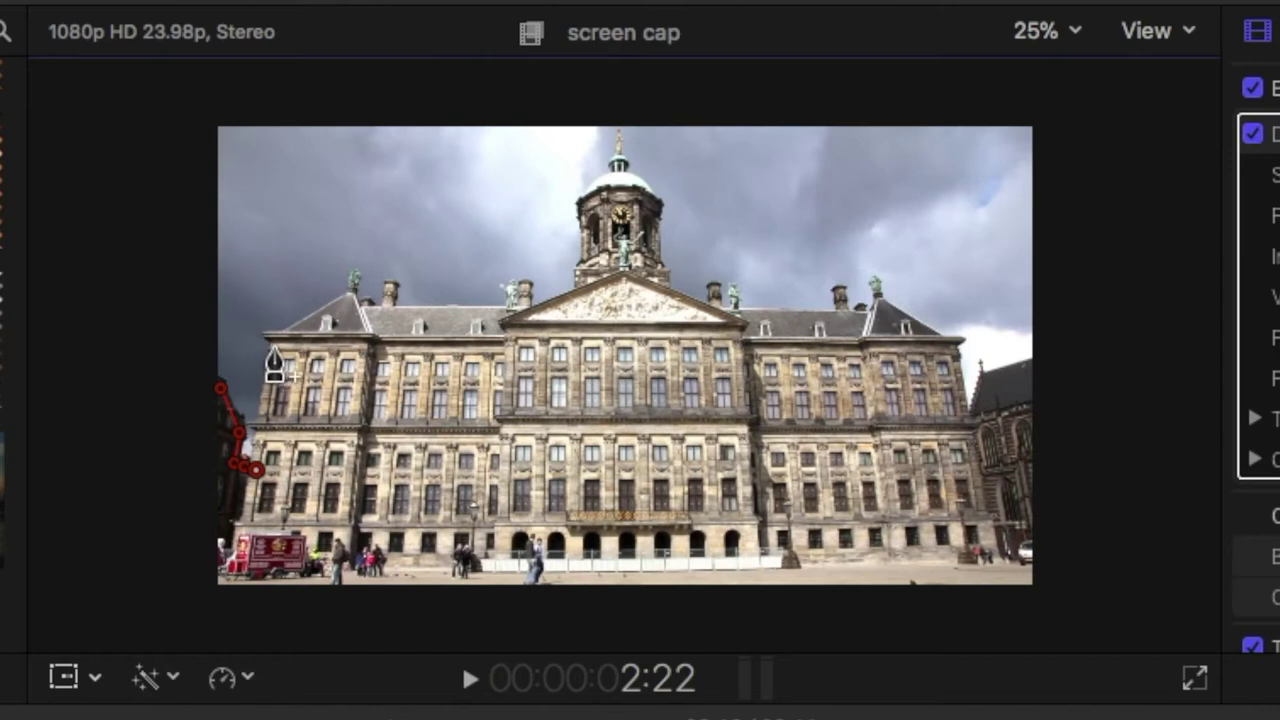
{"action": "left_click", "coordinate": [272, 343]}
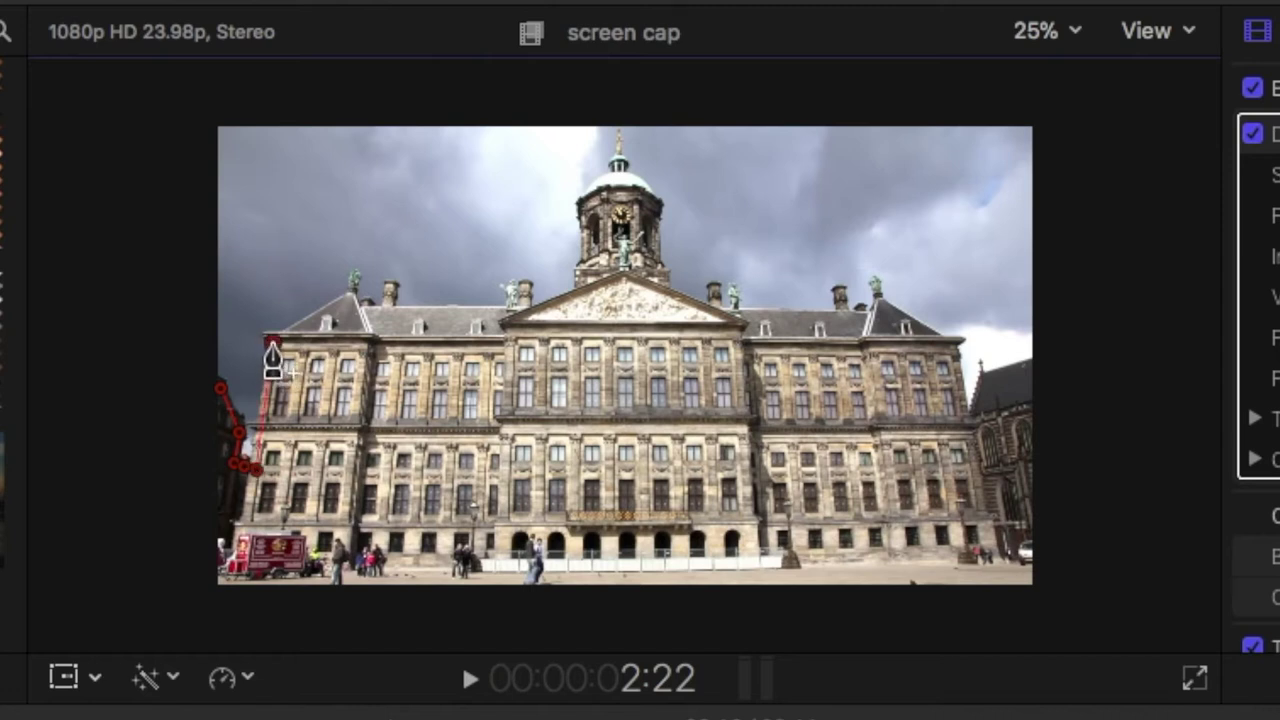
{"action": "left_click", "coordinate": [345, 300]}
{"action": "left_click", "coordinate": [353, 310]}
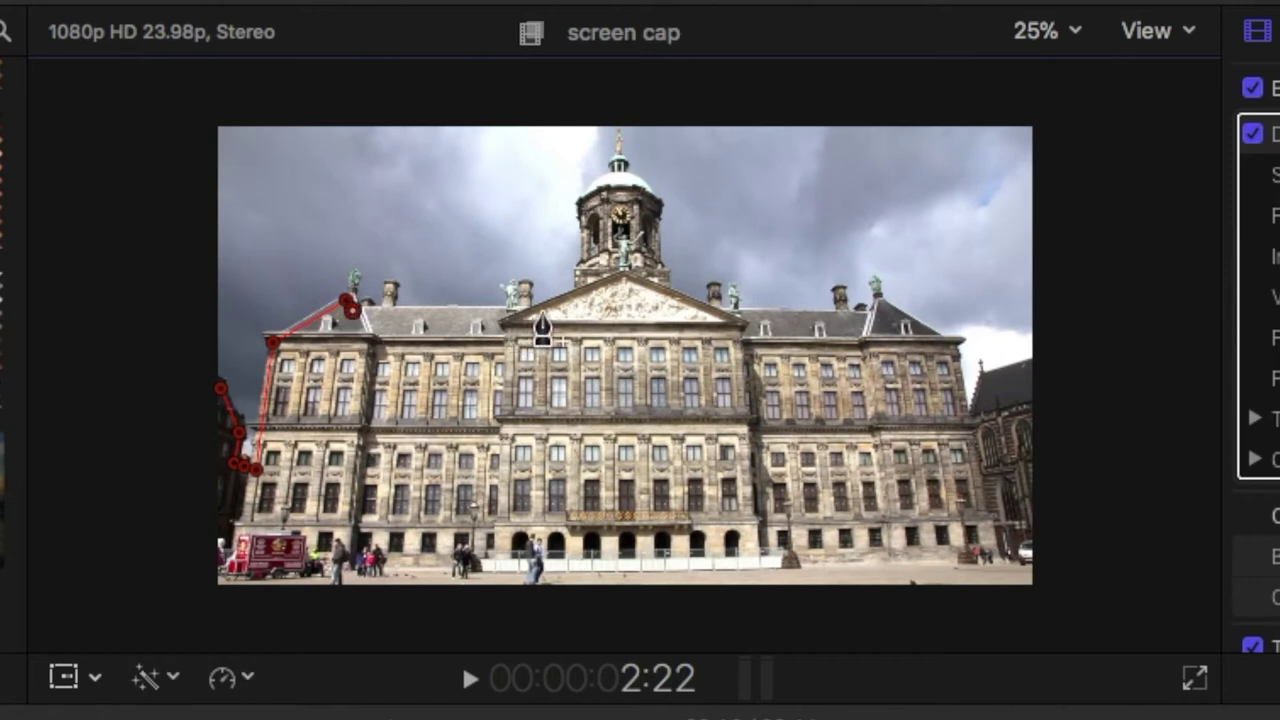
{"action": "left_click", "coordinate": [539, 311]}
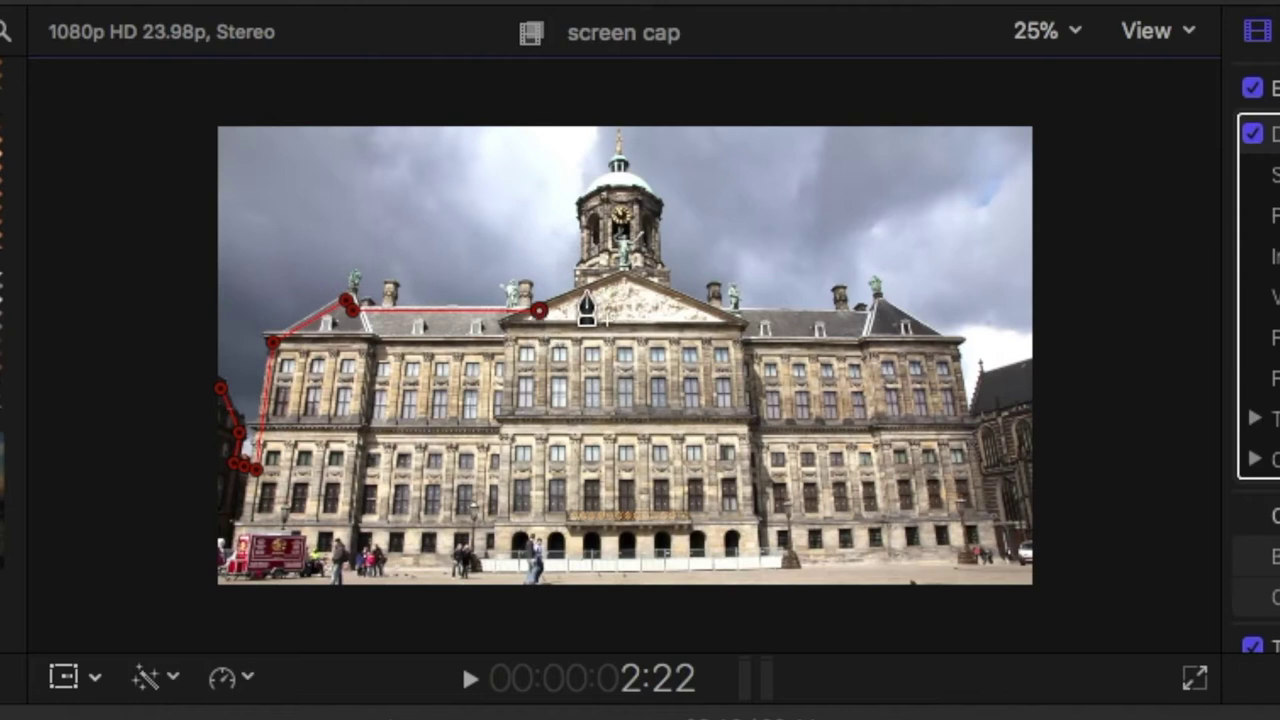
Trace the mask up and around the top of the clock tower.
{"action": "left_click", "coordinate": [582, 290]}
{"action": "left_click", "coordinate": [582, 271]}
{"action": "left_click", "coordinate": [584, 203]}
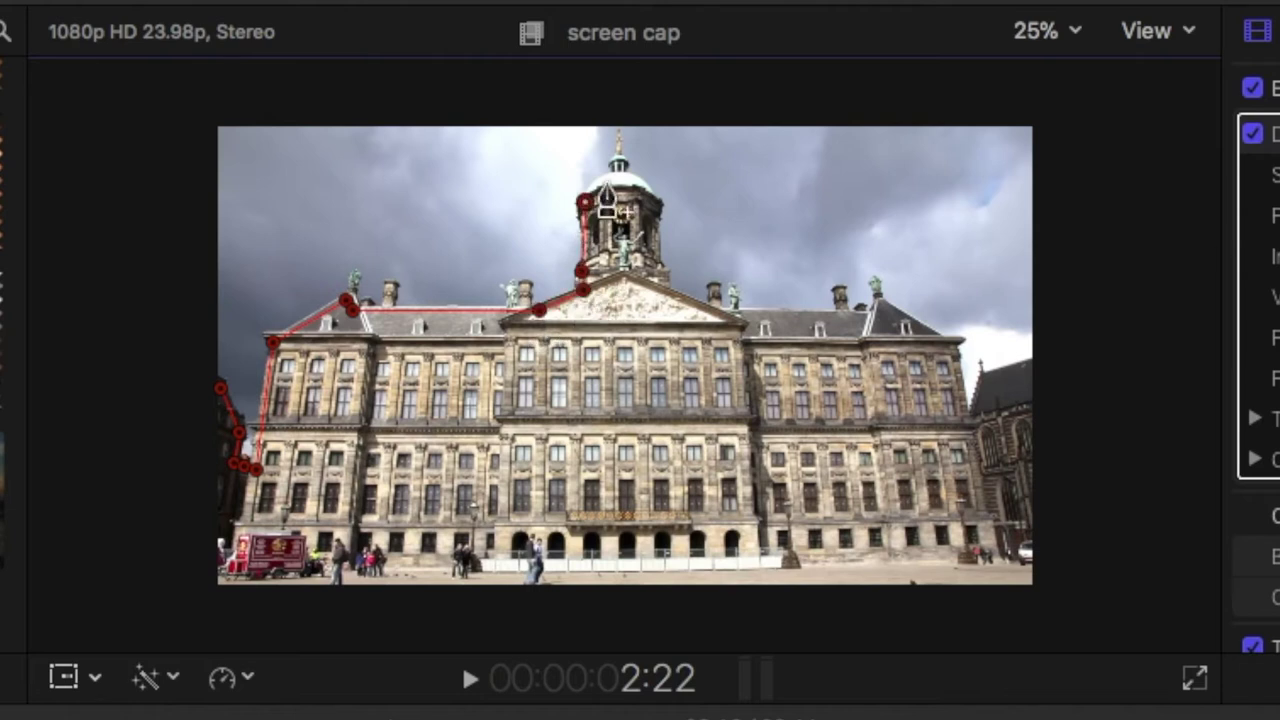
{"action": "left_click", "coordinate": [606, 182]}
{"action": "left_click", "coordinate": [615, 164]}
{"action": "left_click", "coordinate": [647, 189]}
Trace down the tower and right roofline, then close the mask around the bottom of the frame.
{"action": "left_click", "coordinate": [657, 269]}
{"action": "left_click", "coordinate": [664, 288]}
{"action": "left_click", "coordinate": [717, 318]}
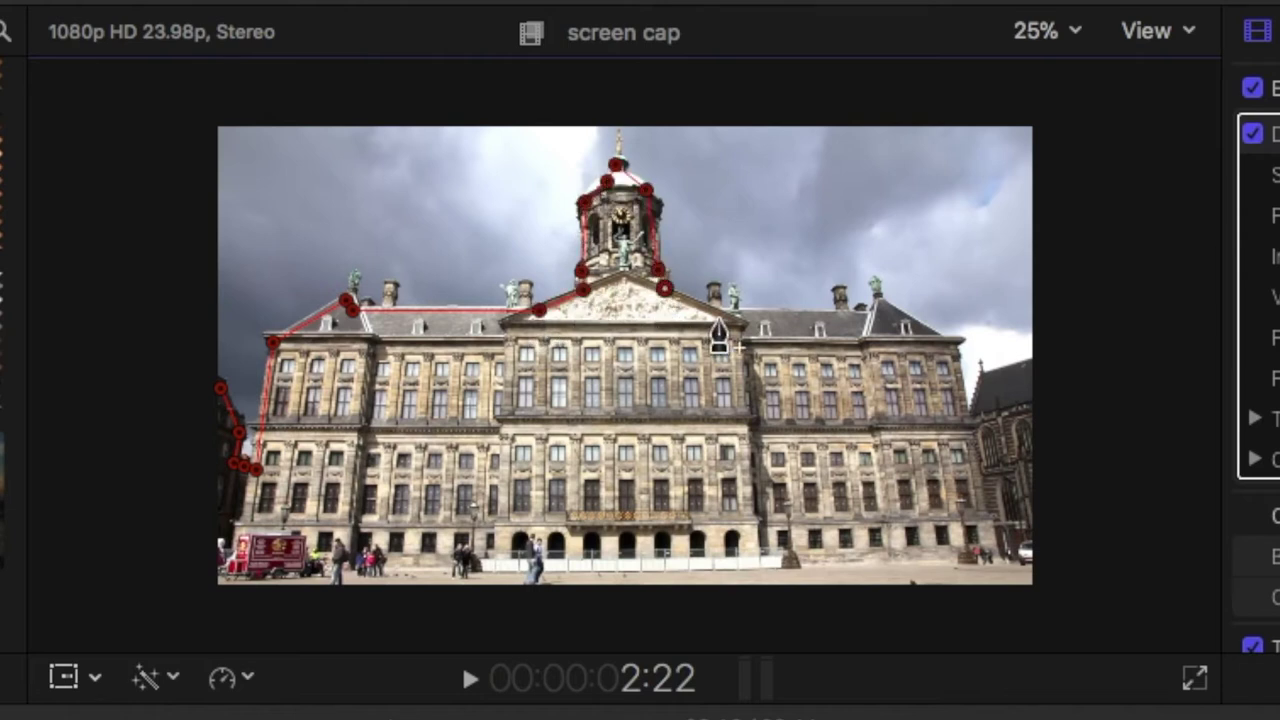
{"action": "left_click", "coordinate": [866, 316]}
{"action": "left_click", "coordinate": [880, 301]}
{"action": "left_click", "coordinate": [950, 348]}
{"action": "left_click", "coordinate": [964, 425]}
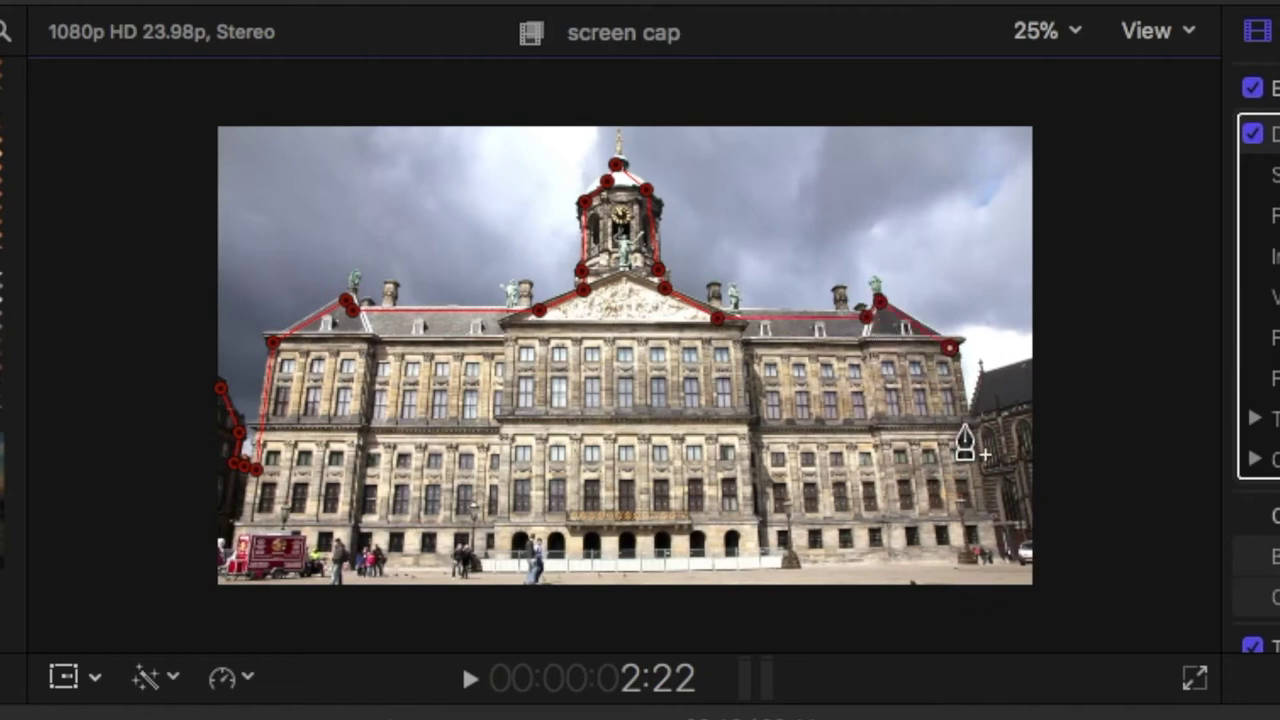
{"action": "left_click", "coordinate": [987, 377]}
{"action": "left_click", "coordinate": [1053, 357]}
{"action": "left_click", "coordinate": [1057, 606]}
{"action": "left_click", "coordinate": [200, 600]}
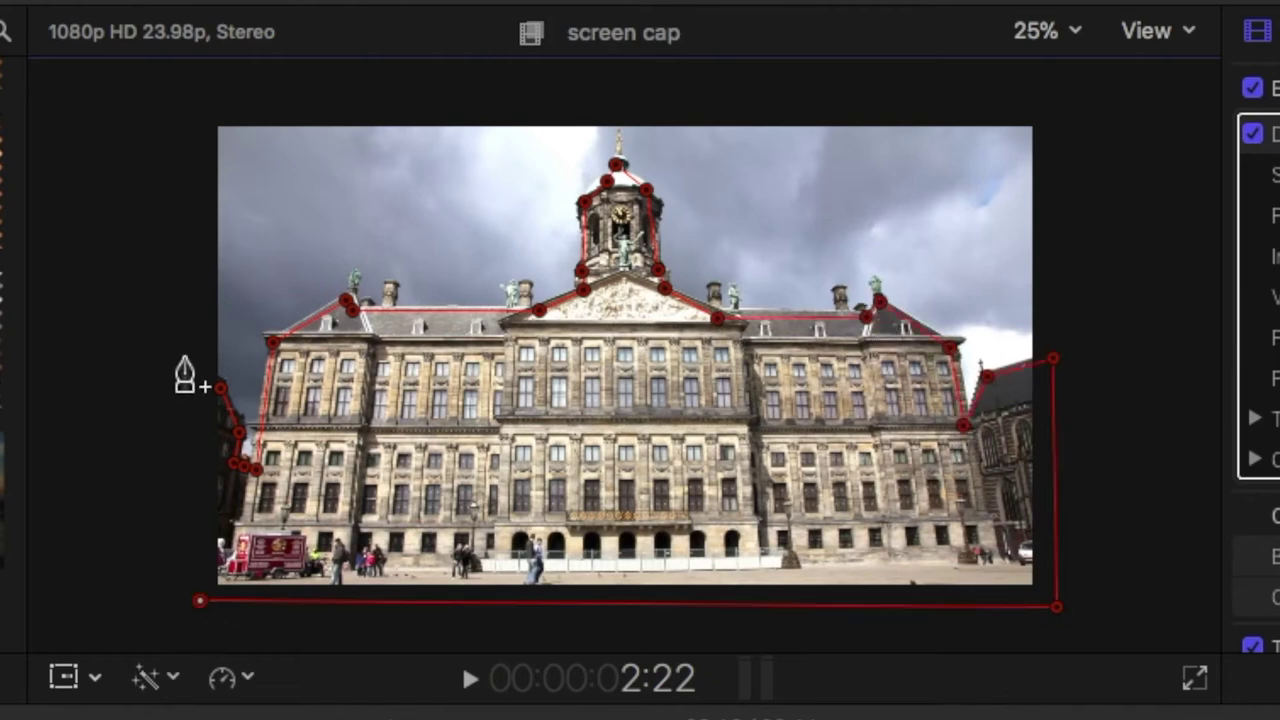
{"action": "left_click", "coordinate": [180, 357]}
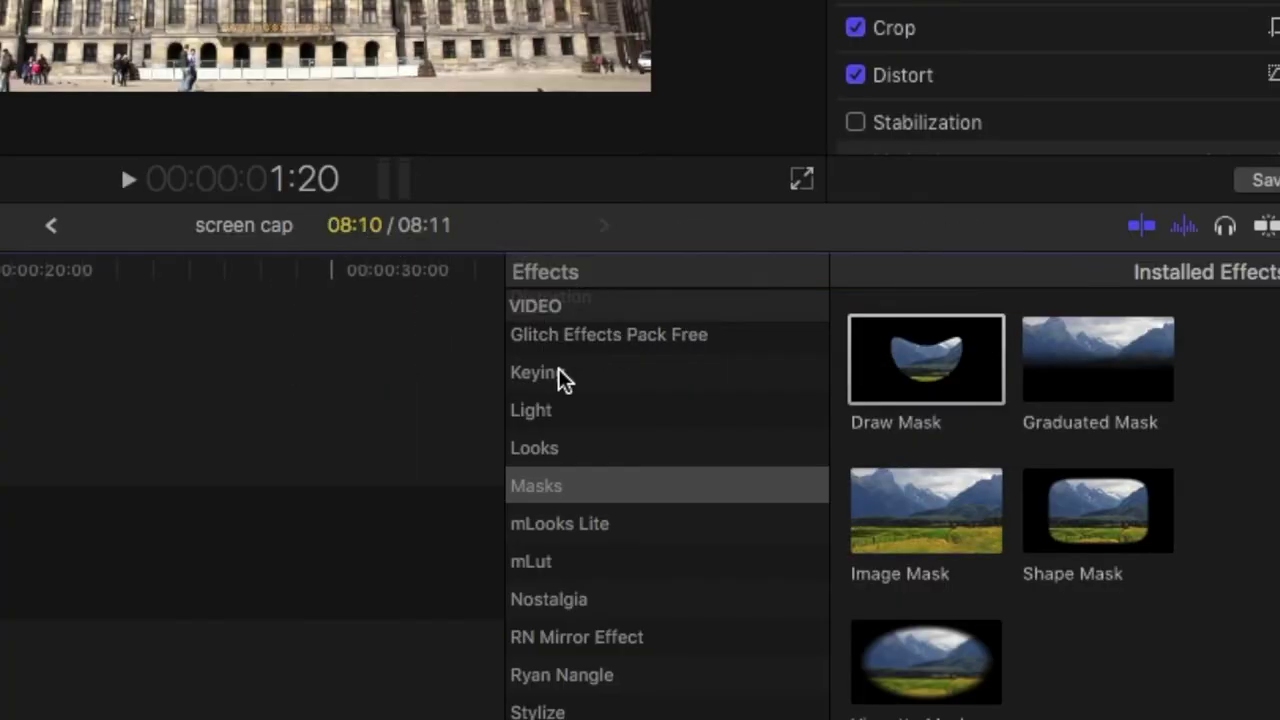
Drag Luma Keyer from the Keying effects onto the lower Amsterdam building clip.
{"action": "left_click", "coordinate": [773, 489]}
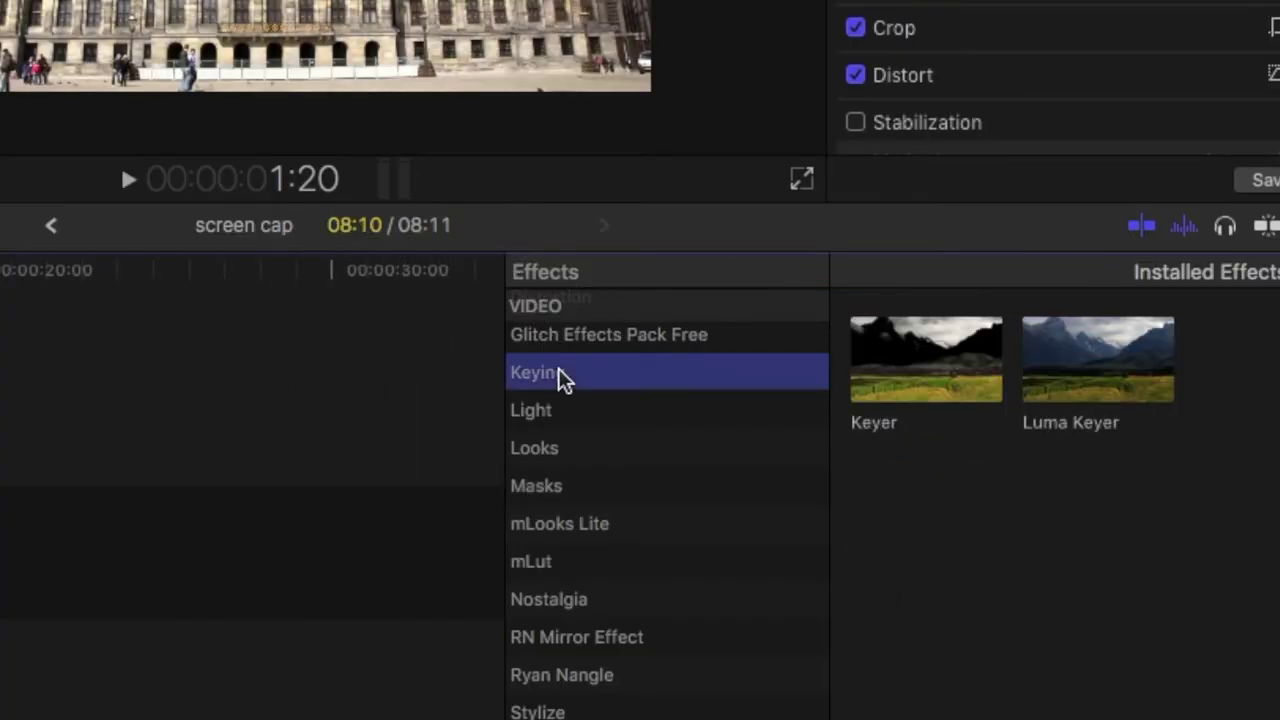
{"action": "left_click", "coordinate": [1099, 343]}
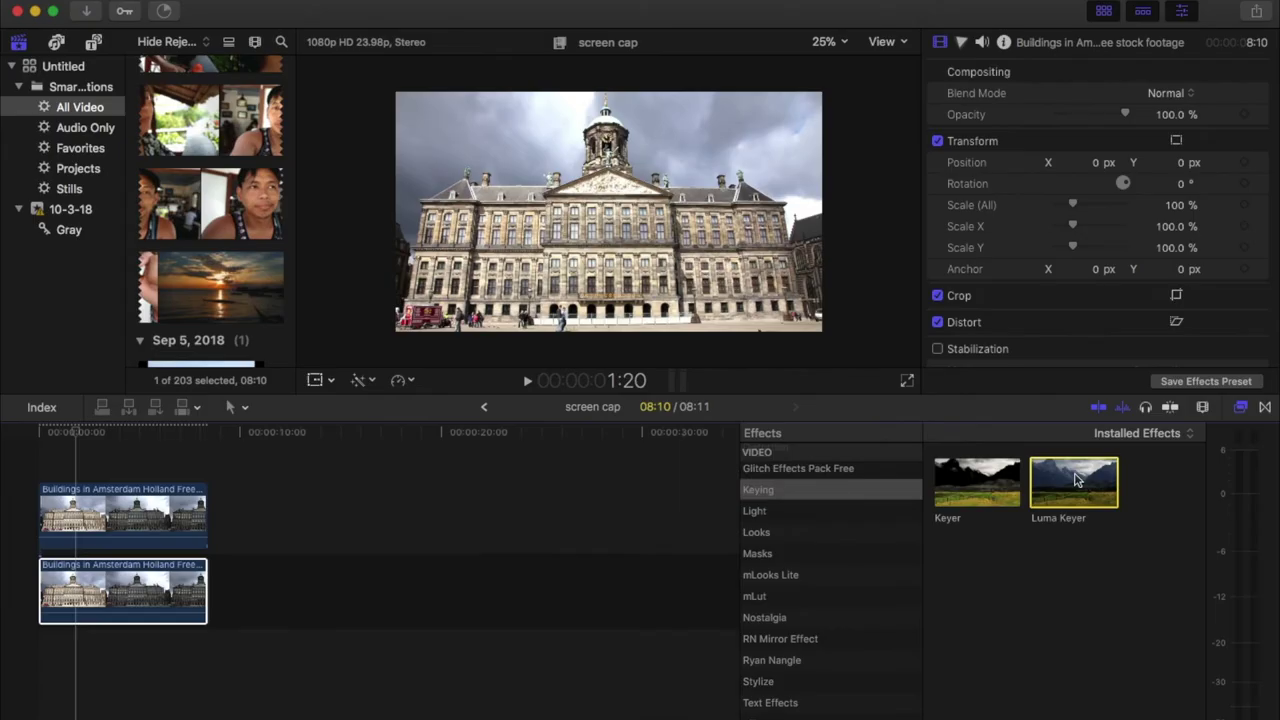
{"action": "left_click_drag", "start_coordinate": [1099, 343], "coordinate": [0, 700]}
{"action": "left_click_drag", "start_coordinate": [123, 655], "coordinate": [115, 605]}
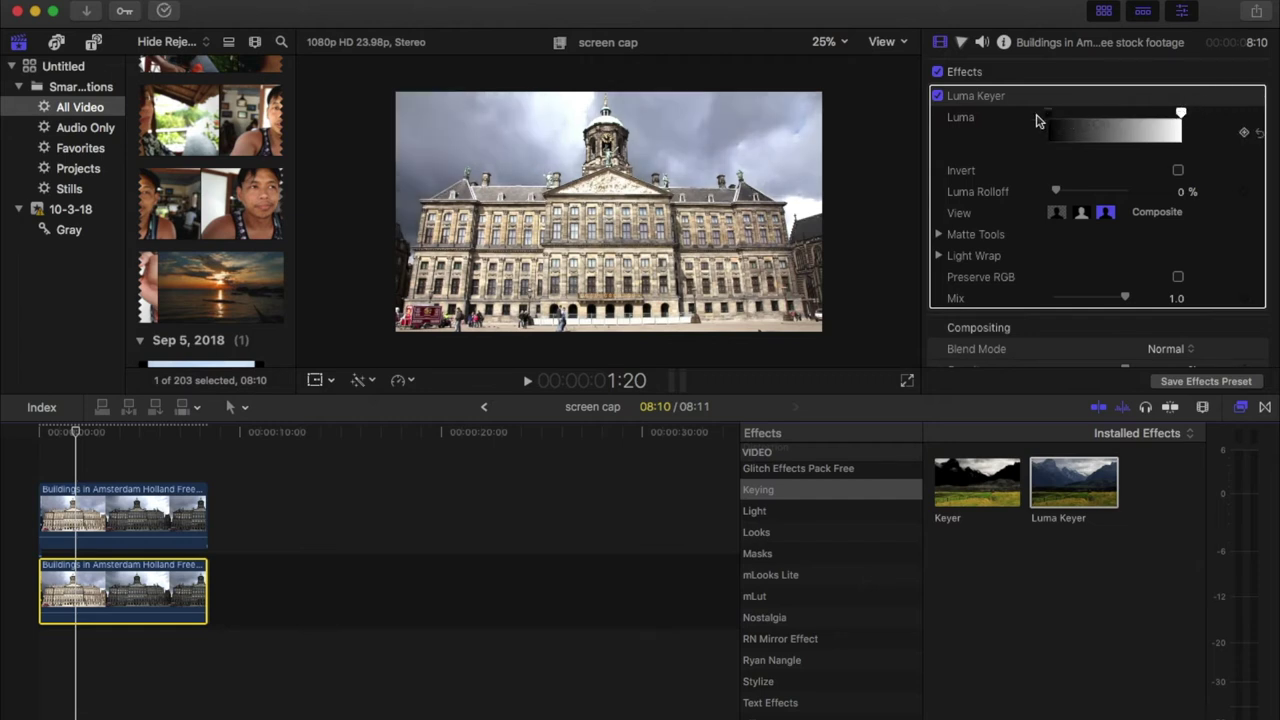
Select the lower building clip and add a Luma keyframe near its start.
{"action": "left_click", "coordinate": [108, 451]}
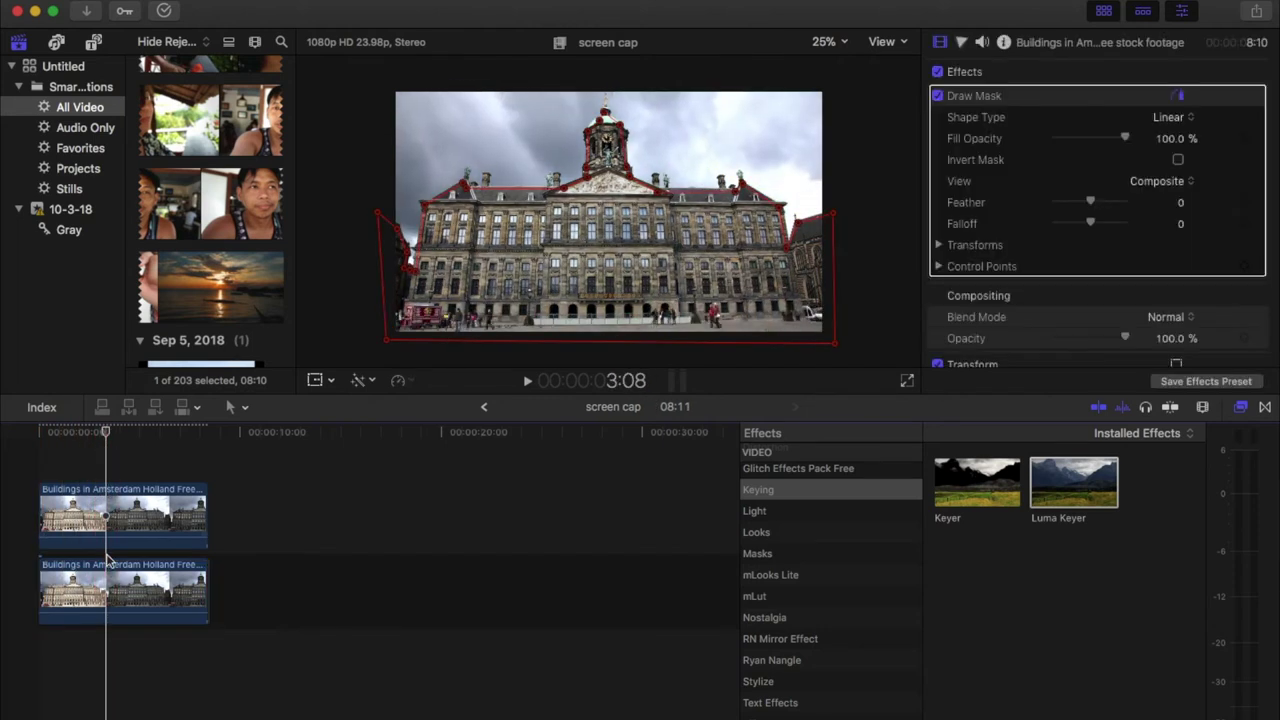
{"action": "left_click", "coordinate": [110, 596]}
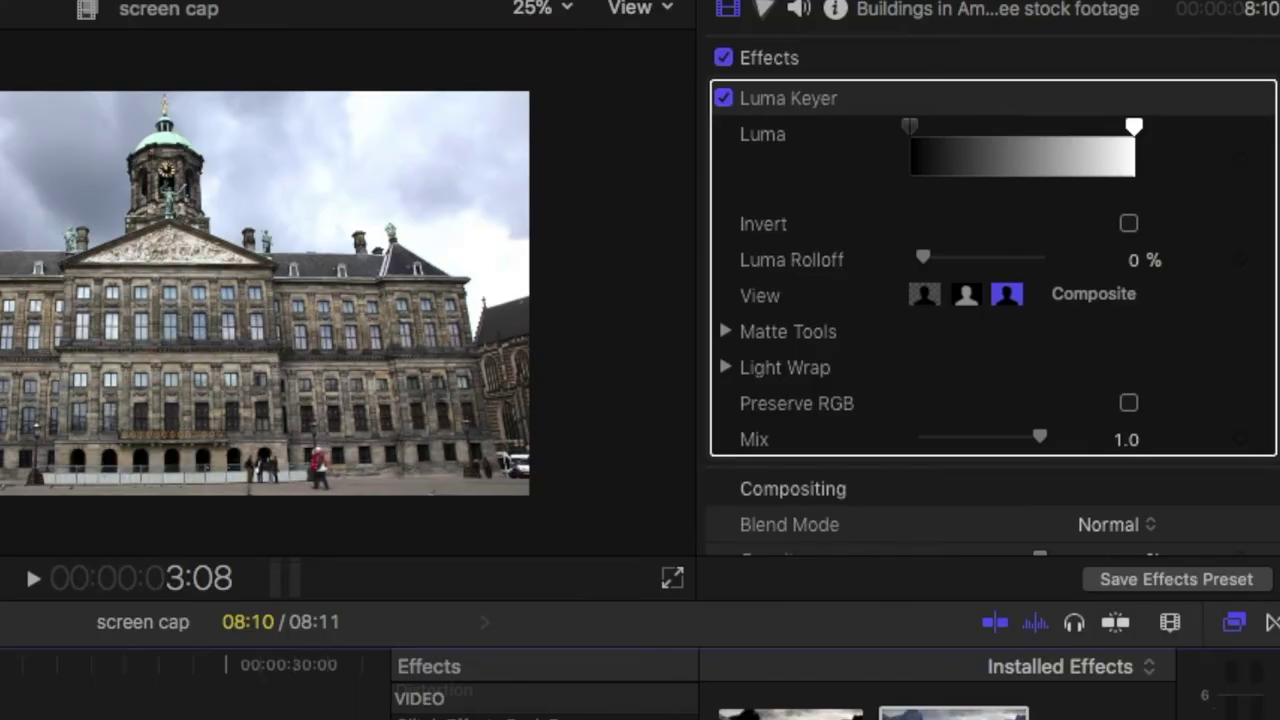
{"action": "left_click", "coordinate": [1240, 162]}
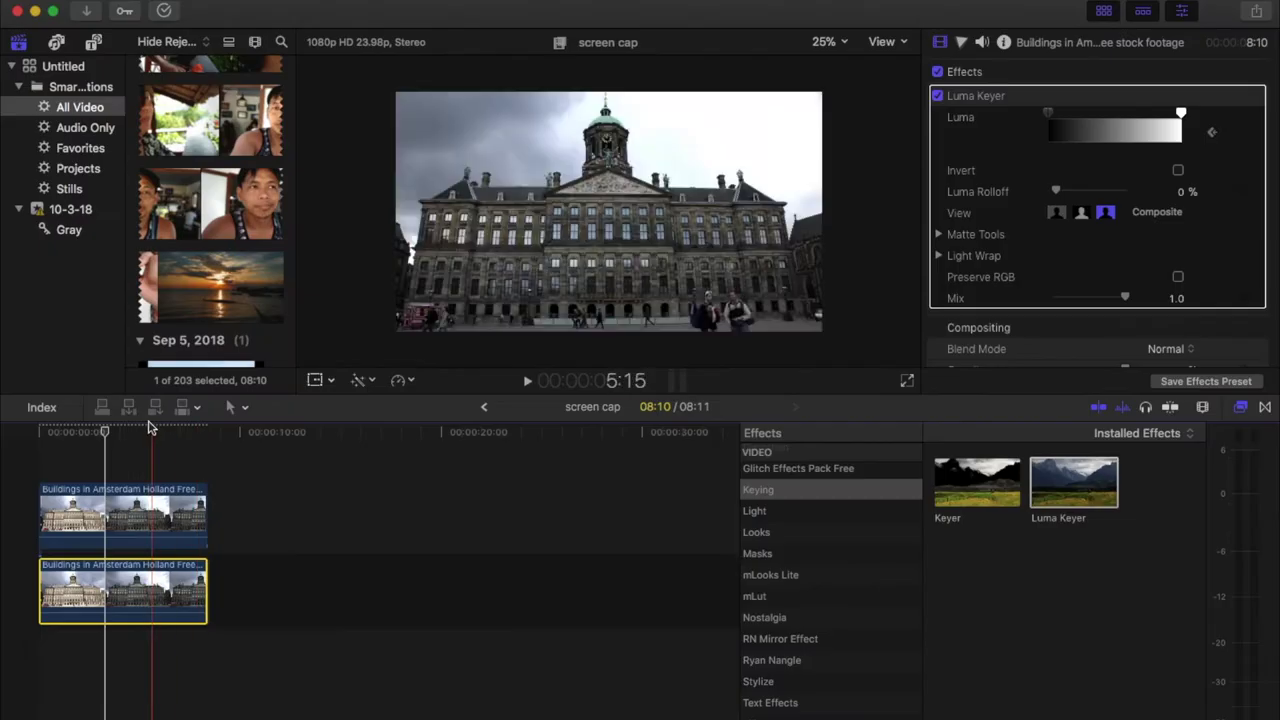
Drag the Luma handles until the grey sky goes black and raise Luma Rolloff to 100%.
{"action": "left_click", "coordinate": [172, 443]}
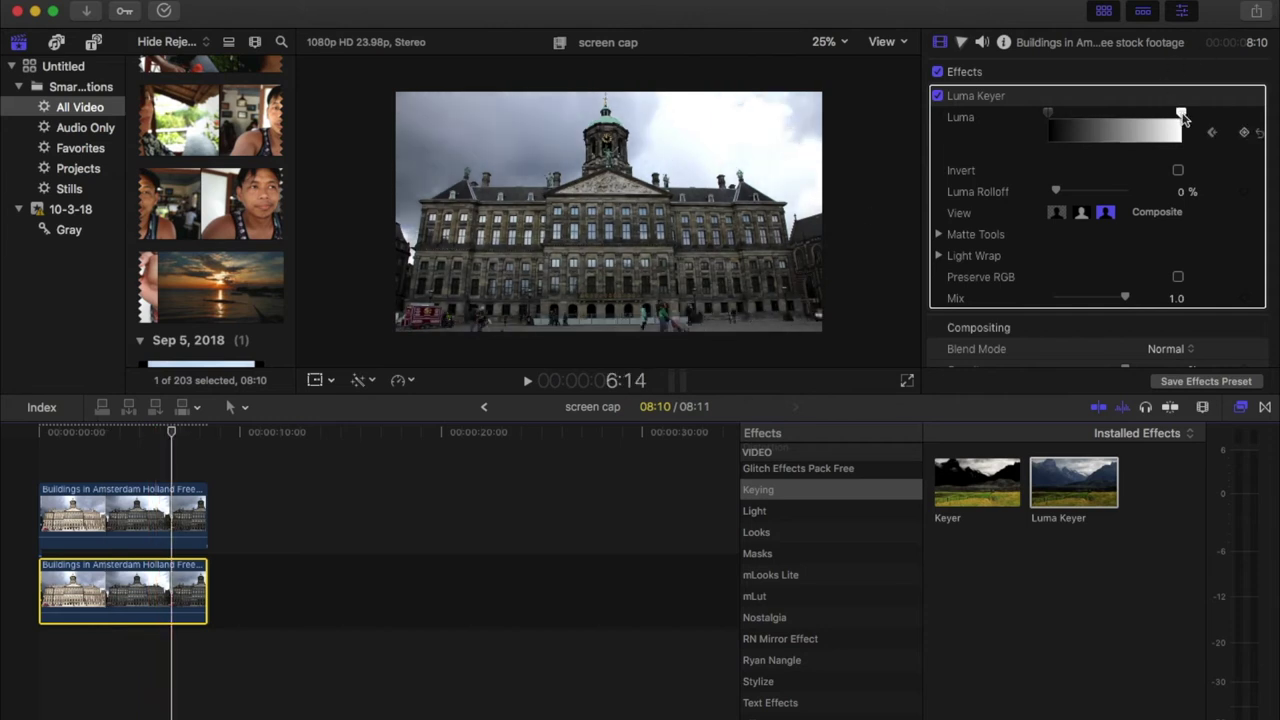
{"action": "left_click_drag", "start_coordinate": [1182, 114], "coordinate": [1040, 120]}
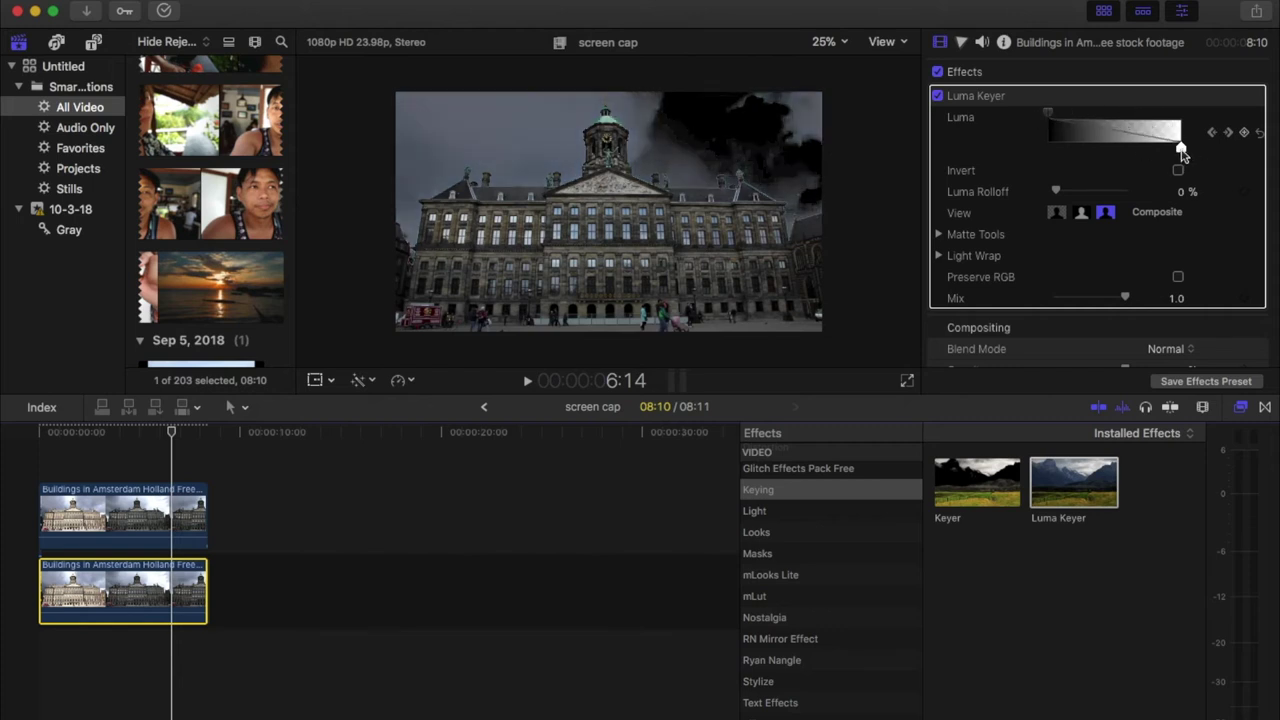
{"action": "left_click_drag", "start_coordinate": [1182, 150], "coordinate": [1100, 148]}
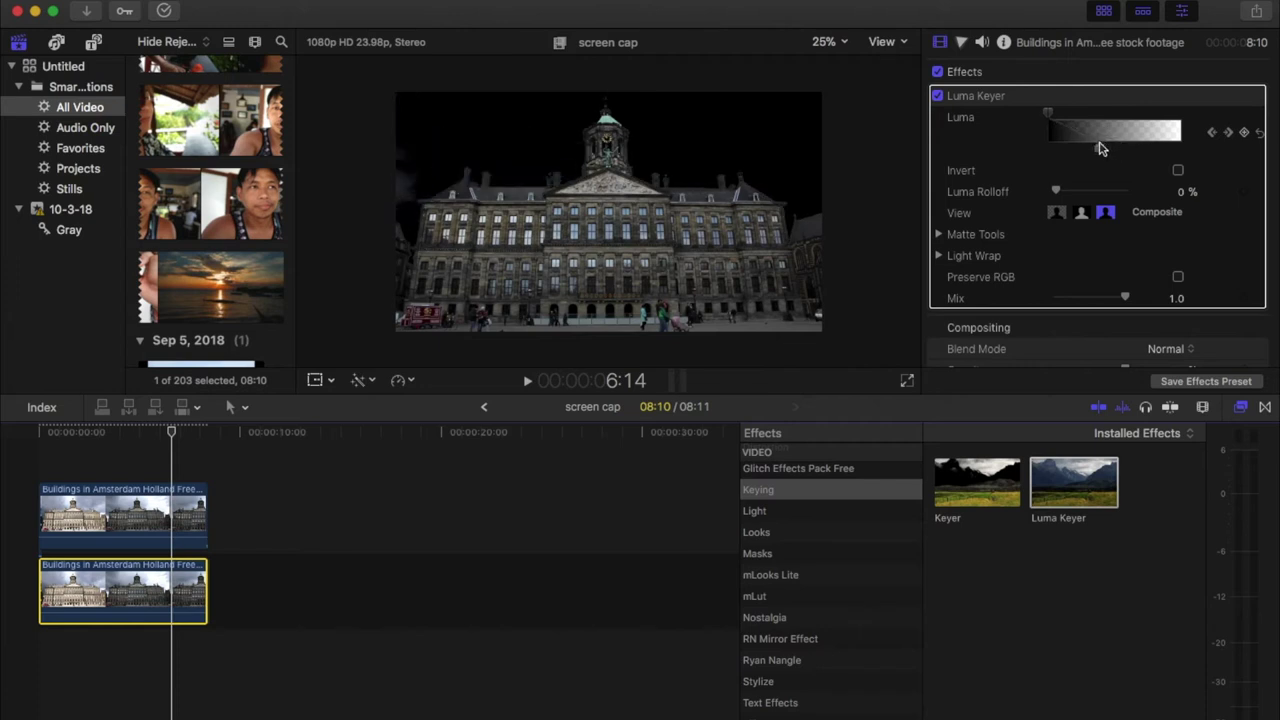
{"action": "left_click_drag", "start_coordinate": [1057, 193], "coordinate": [1130, 190]}
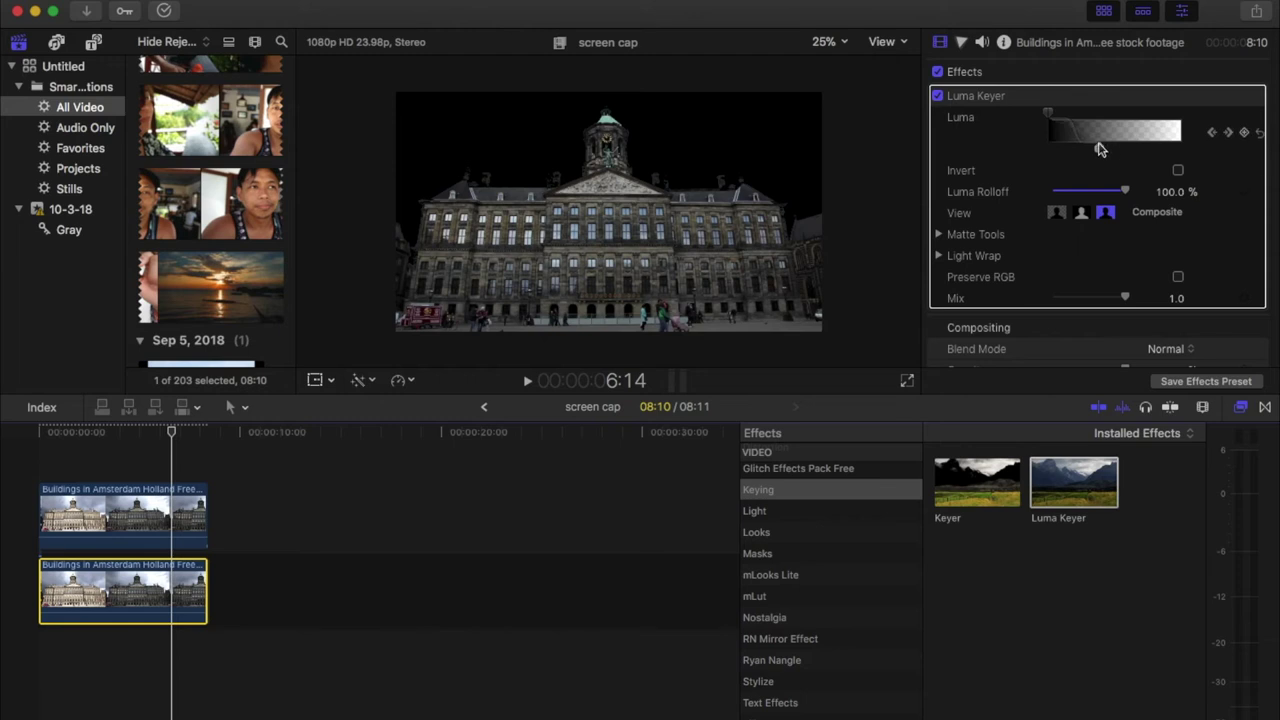
{"action": "left_click_drag", "start_coordinate": [1100, 148], "coordinate": [1125, 149]}
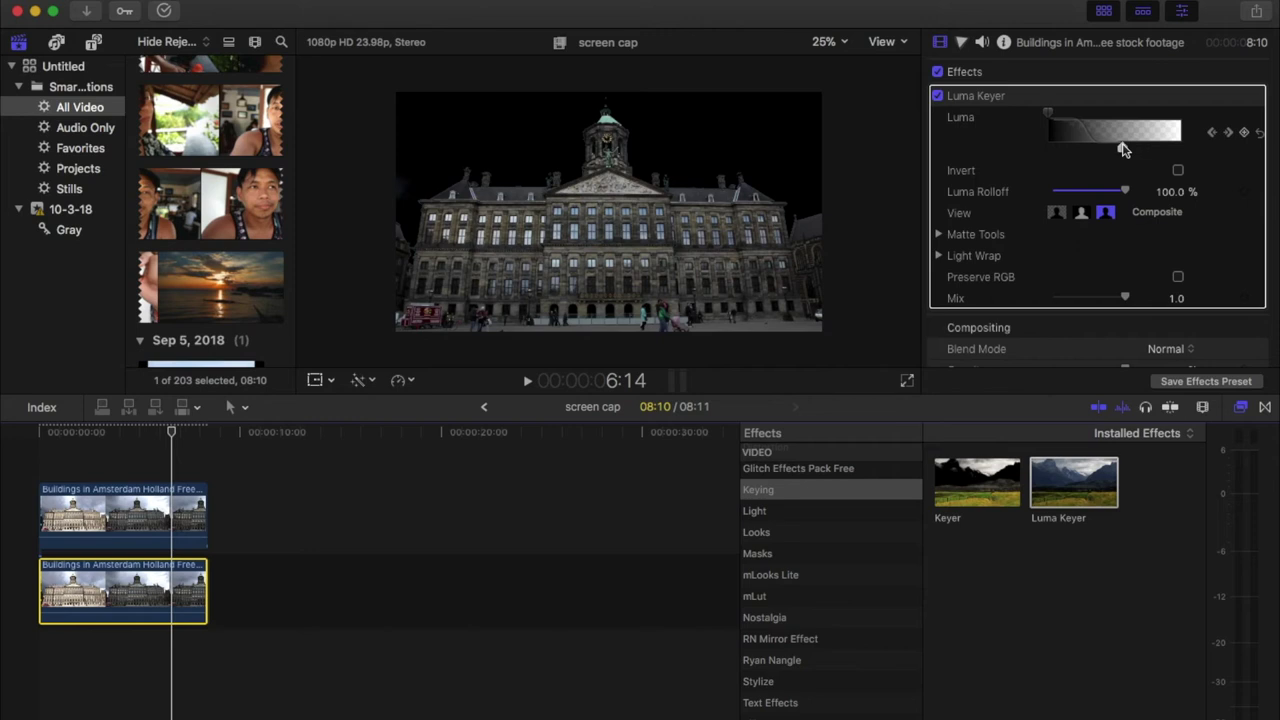
{"action": "left_click_drag", "start_coordinate": [1113, 155], "coordinate": [1180, 148]}
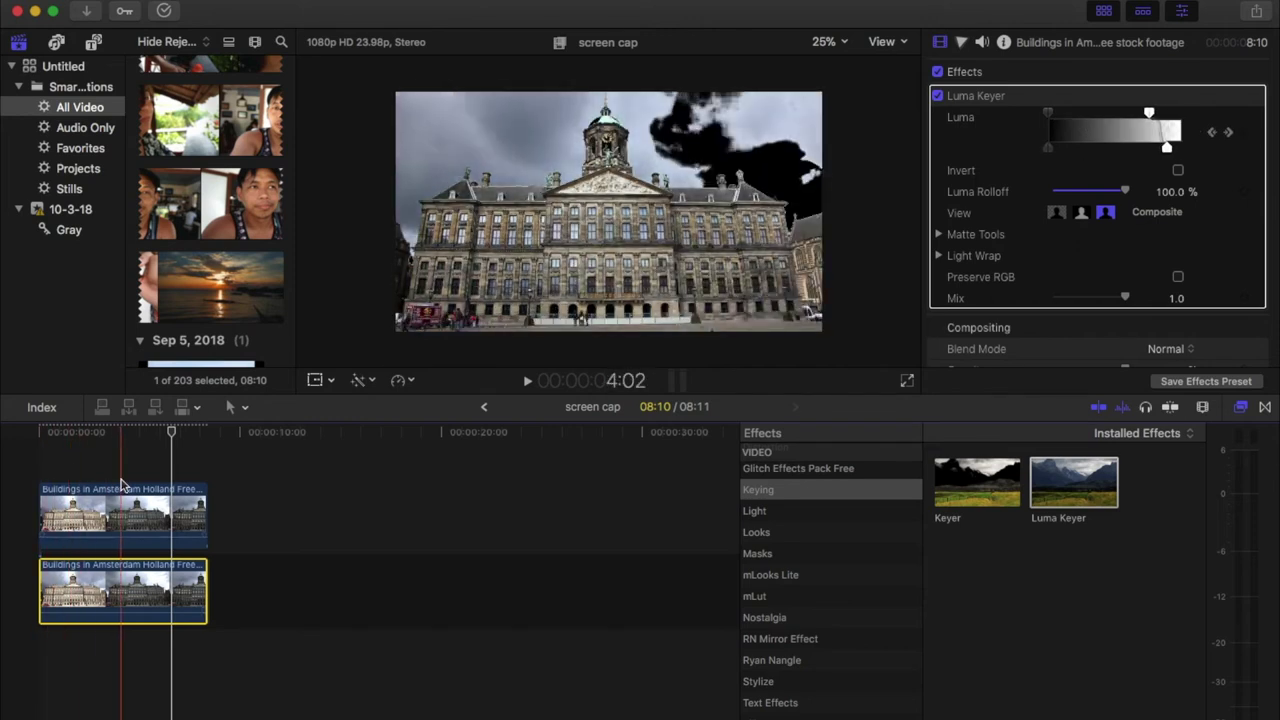
Play the clip back to check the sky key.
{"action": "key", "text": "space"}
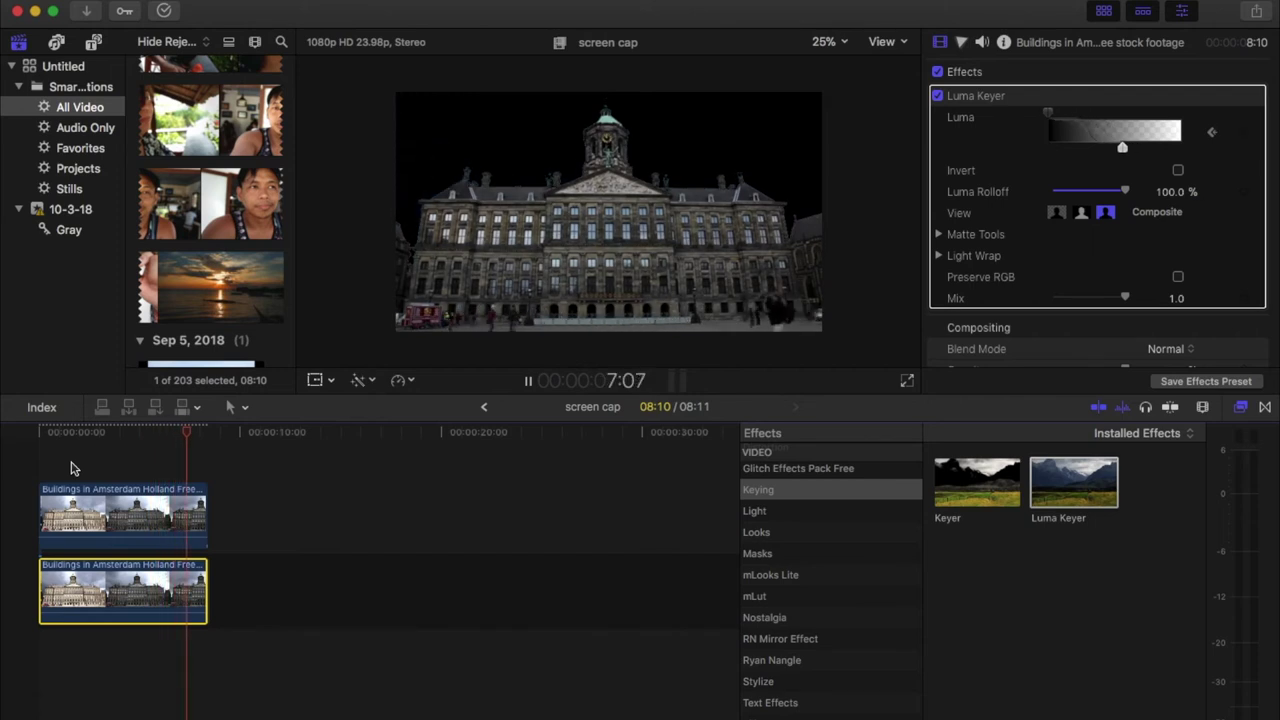
{"action": "key", "text": "space"}
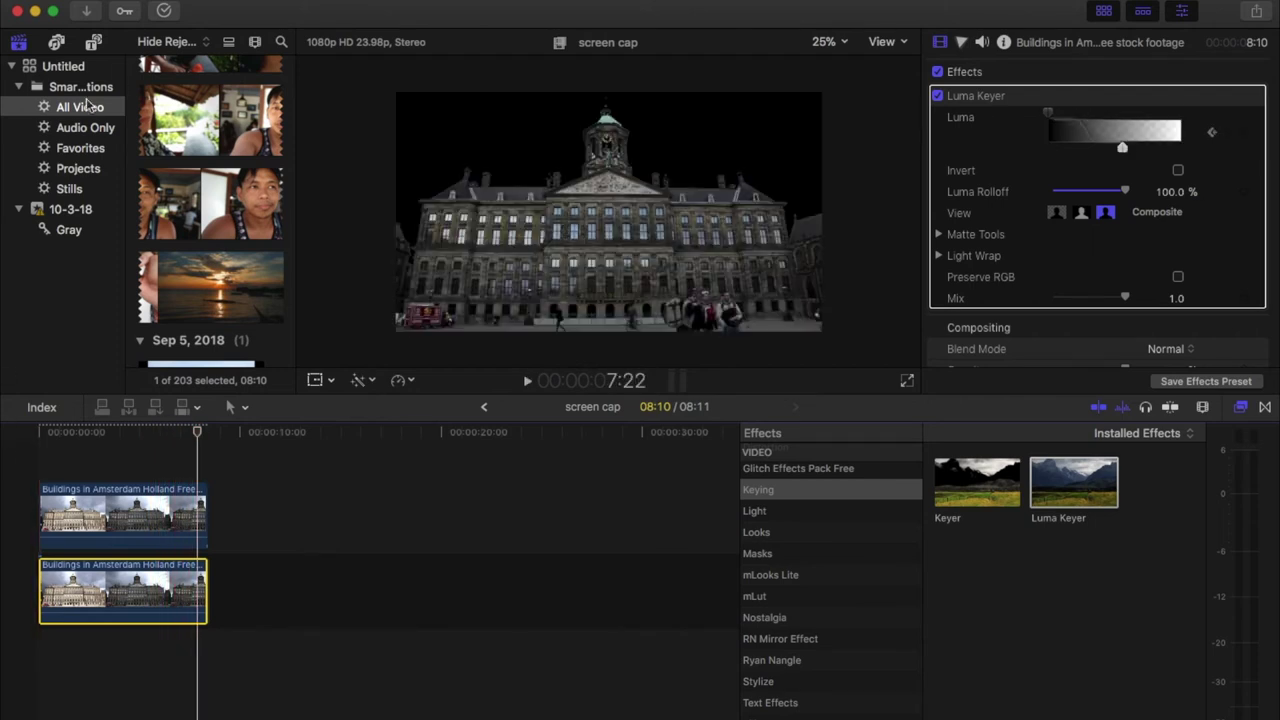
{"action": "left_click", "coordinate": [63, 66]}
{"action": "left_click", "coordinate": [157, 702]}
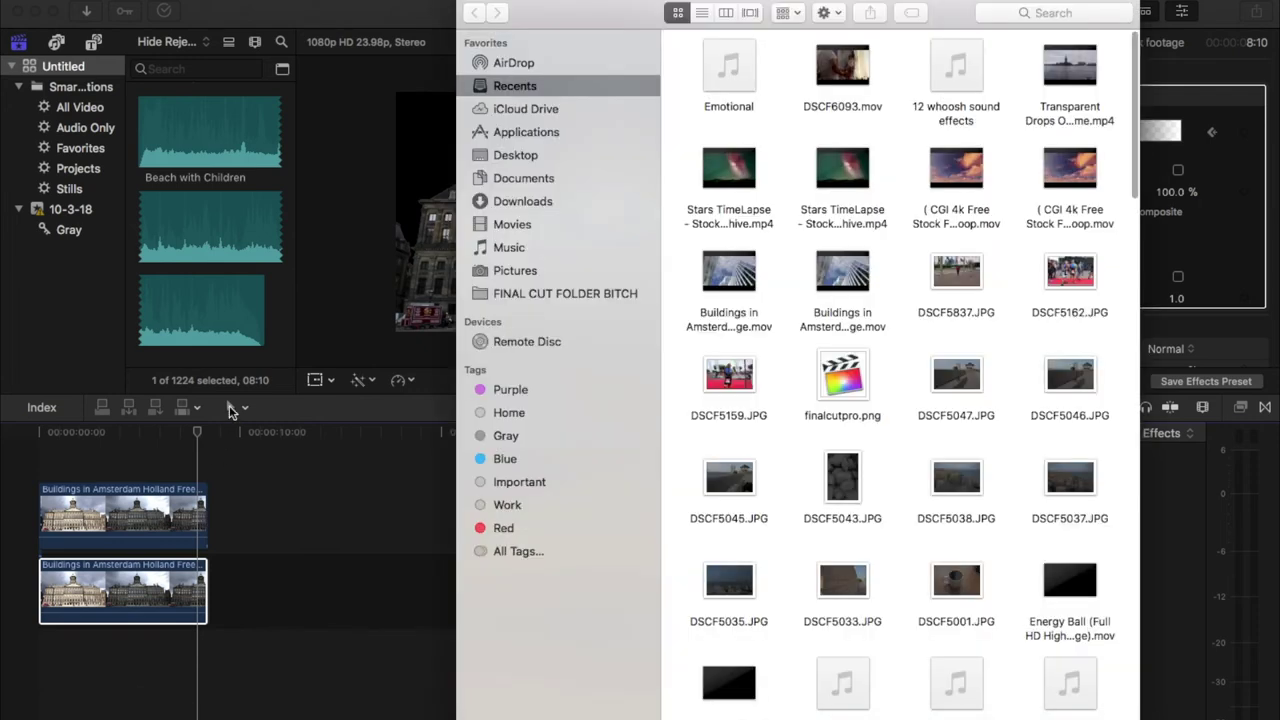
Drop the Dusk Sunset Clouds timelapse beneath the building clips and retime it to Fast 625%.
{"action": "mouse_move", "coordinate": [948, 178]}
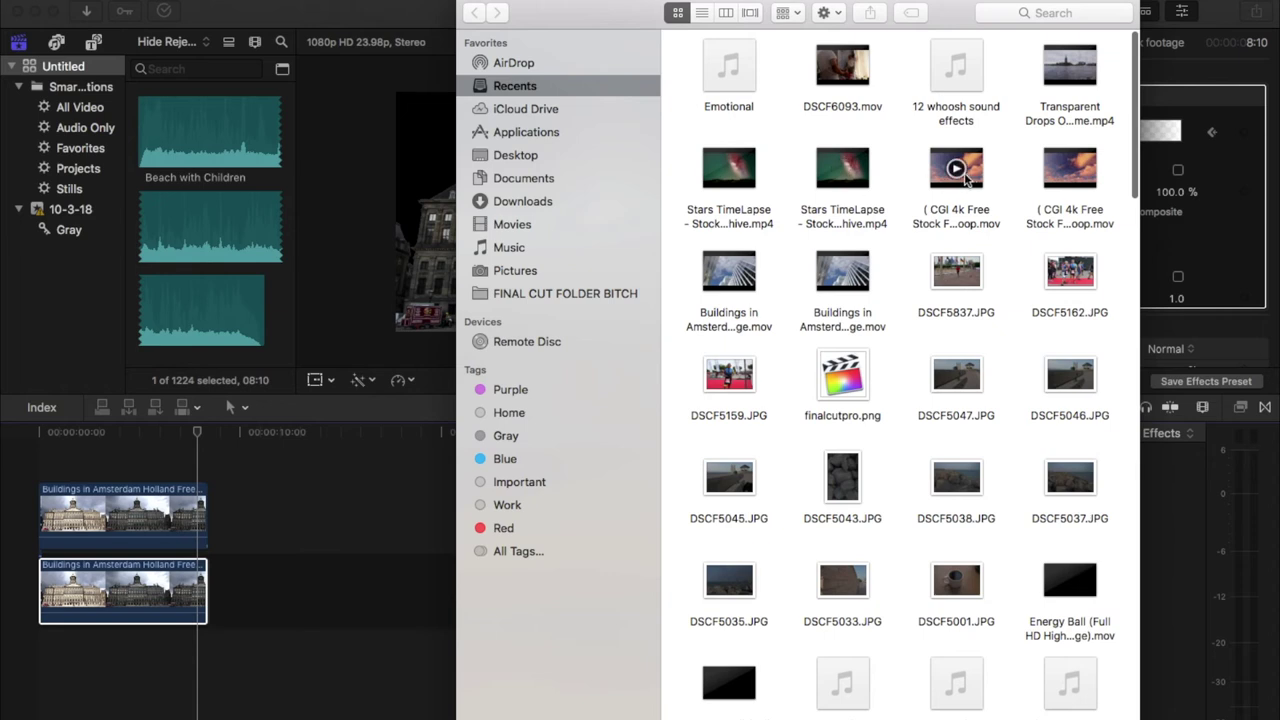
{"action": "left_click_drag", "start_coordinate": [945, 175], "coordinate": [96, 690]}
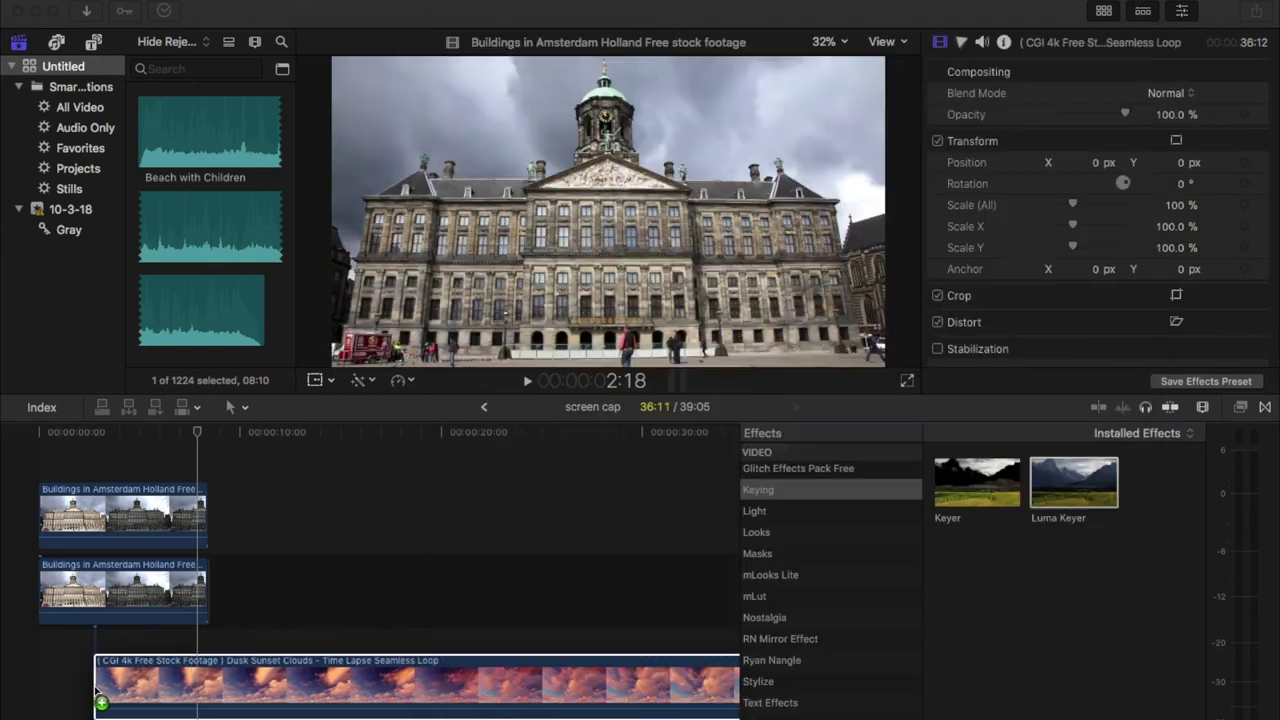
{"action": "key", "text": "super+shift+a"}
{"action": "left_click", "coordinate": [362, 671]}
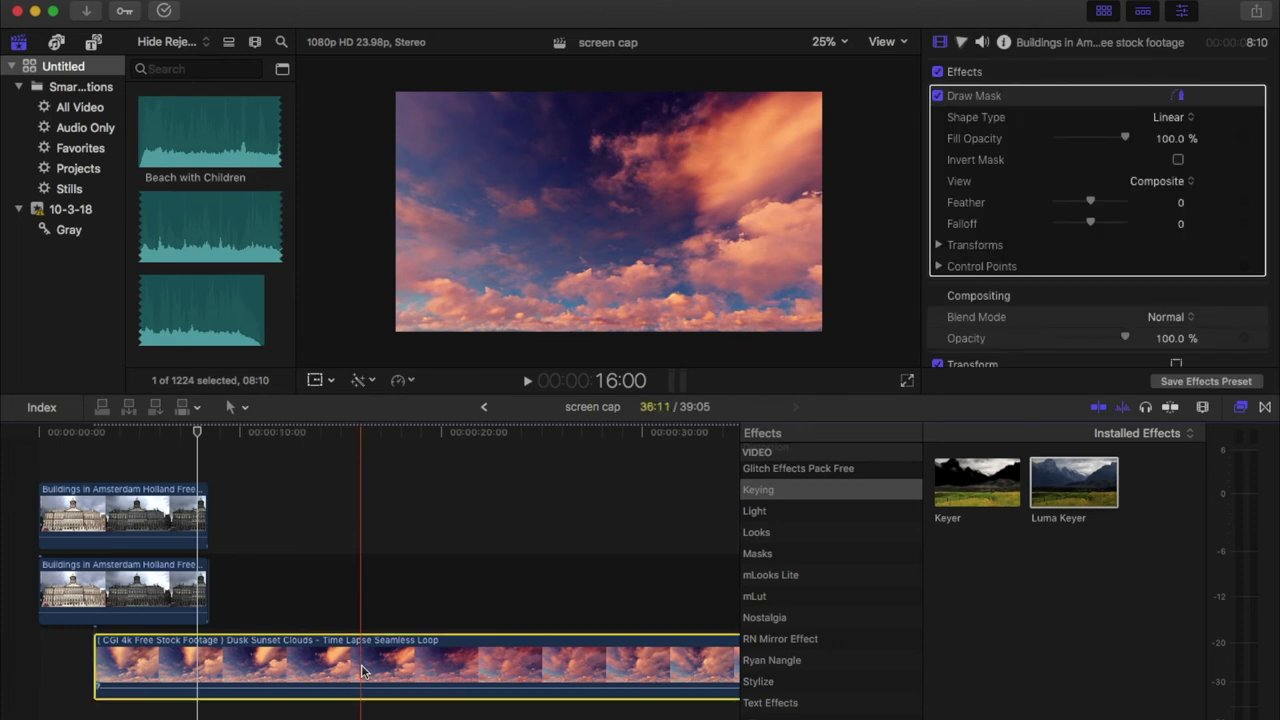
{"action": "key", "text": "ctrl+v"}
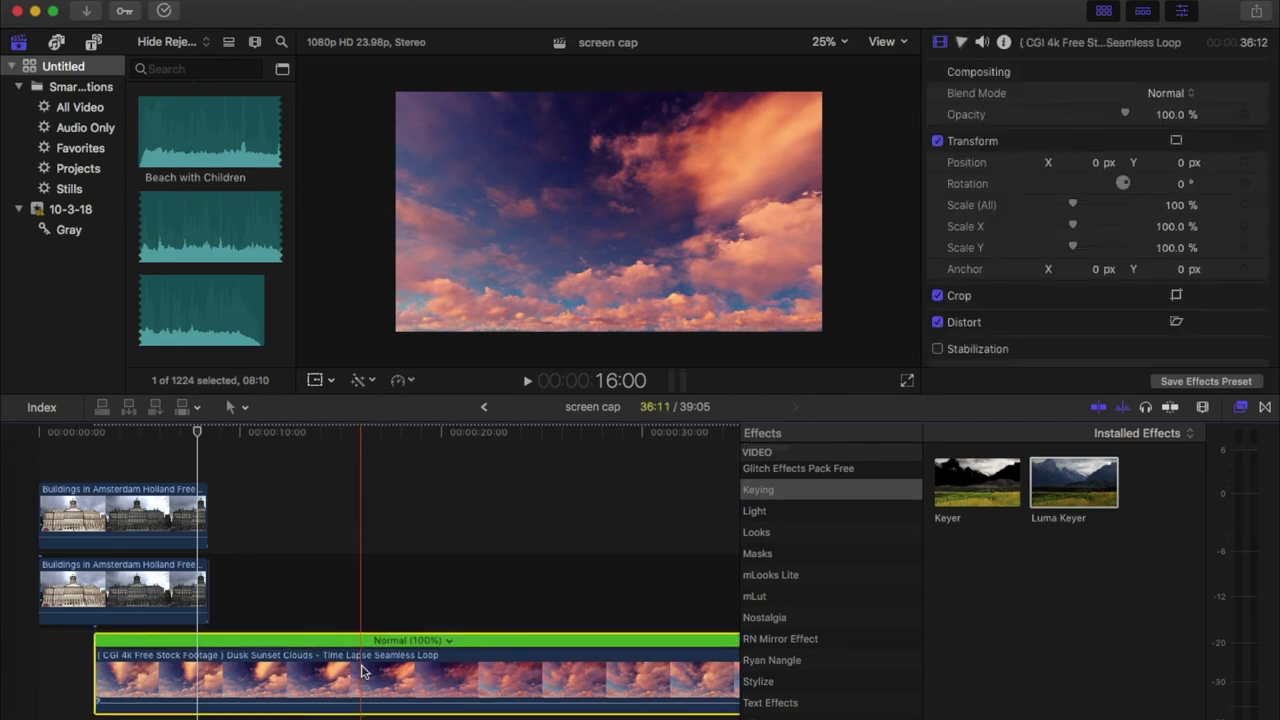
{"action": "scroll", "coordinate": [427, 596], "scroll_direction": "right", "scroll_amount": 3}
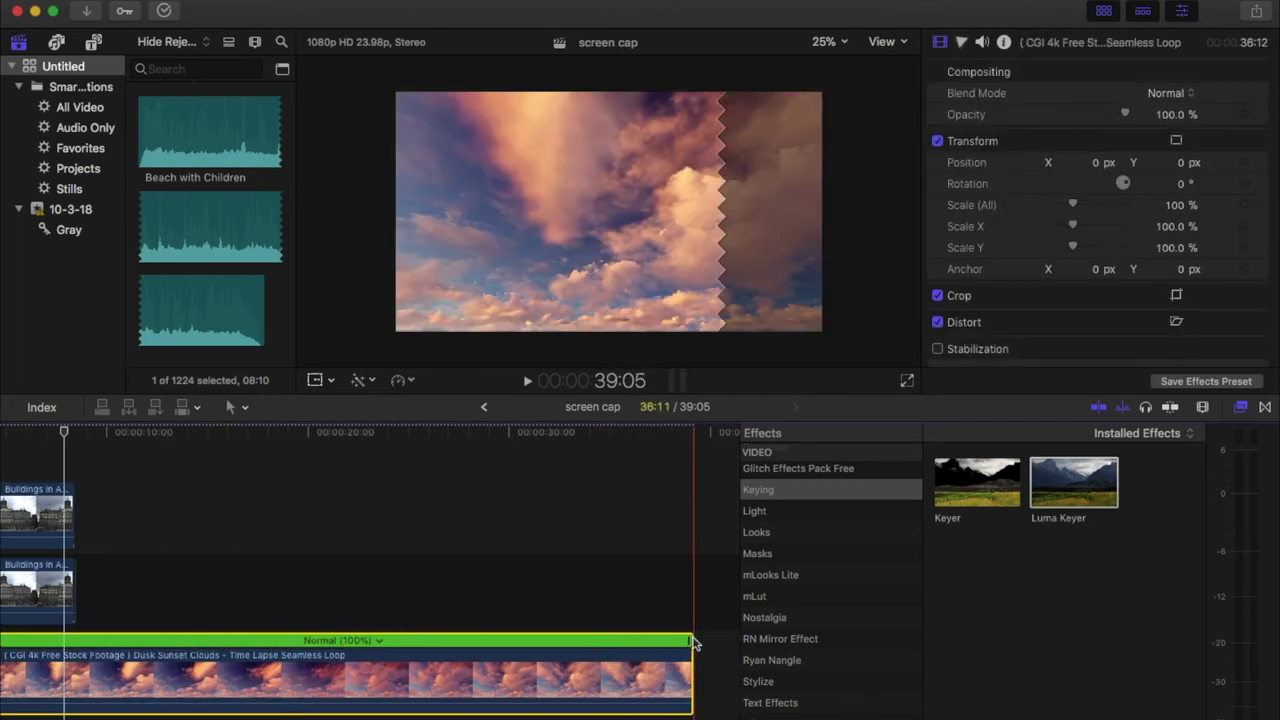
{"action": "left_click_drag", "start_coordinate": [690, 645], "coordinate": [80, 648]}
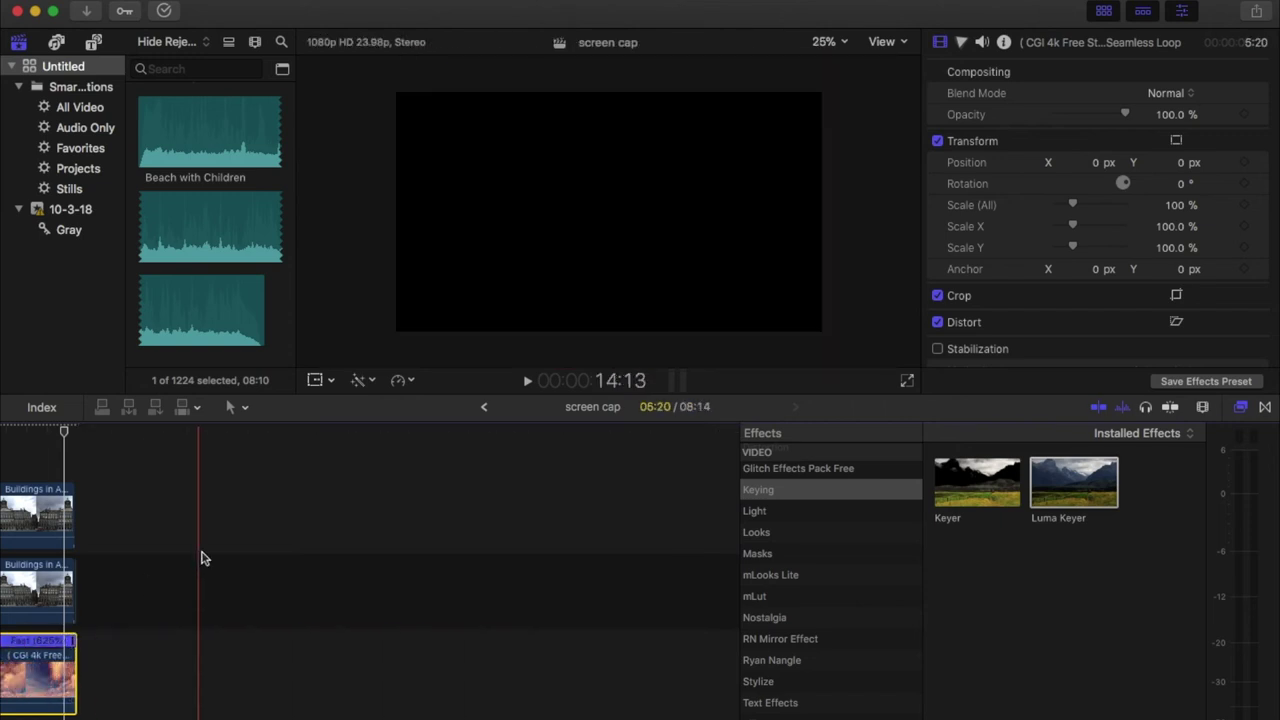
{"action": "key", "text": "super+equal"}
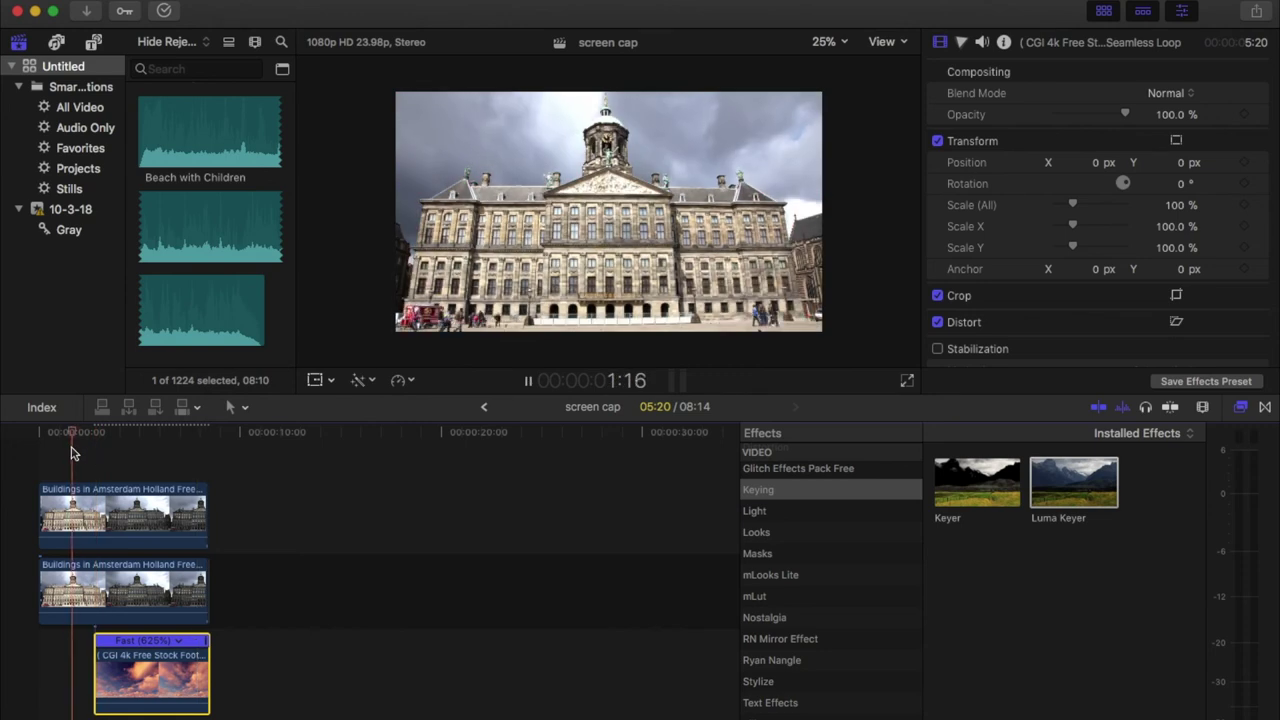